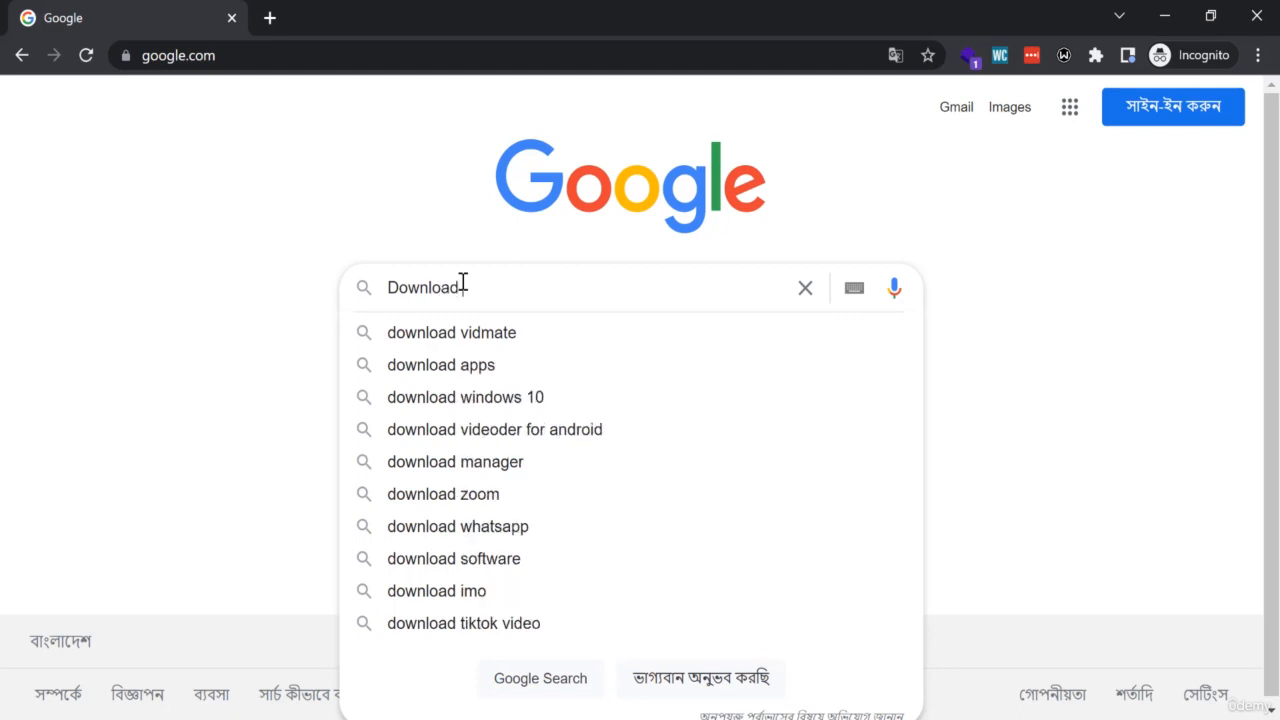
# - Search Google for "Download xampp" and download the 64-bit XAMPP 7.4.28 installer for Windows from the Apache Friends site
pyautogui.press('Return')
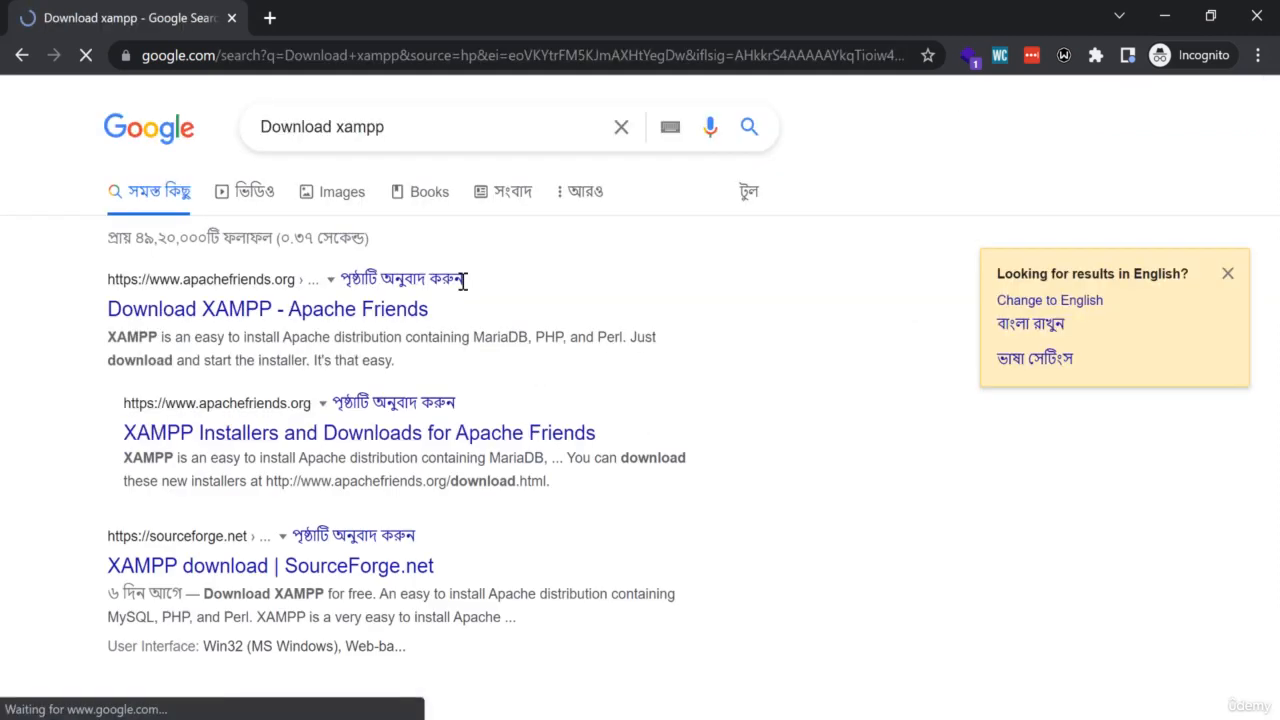
pyautogui.click(218, 312)
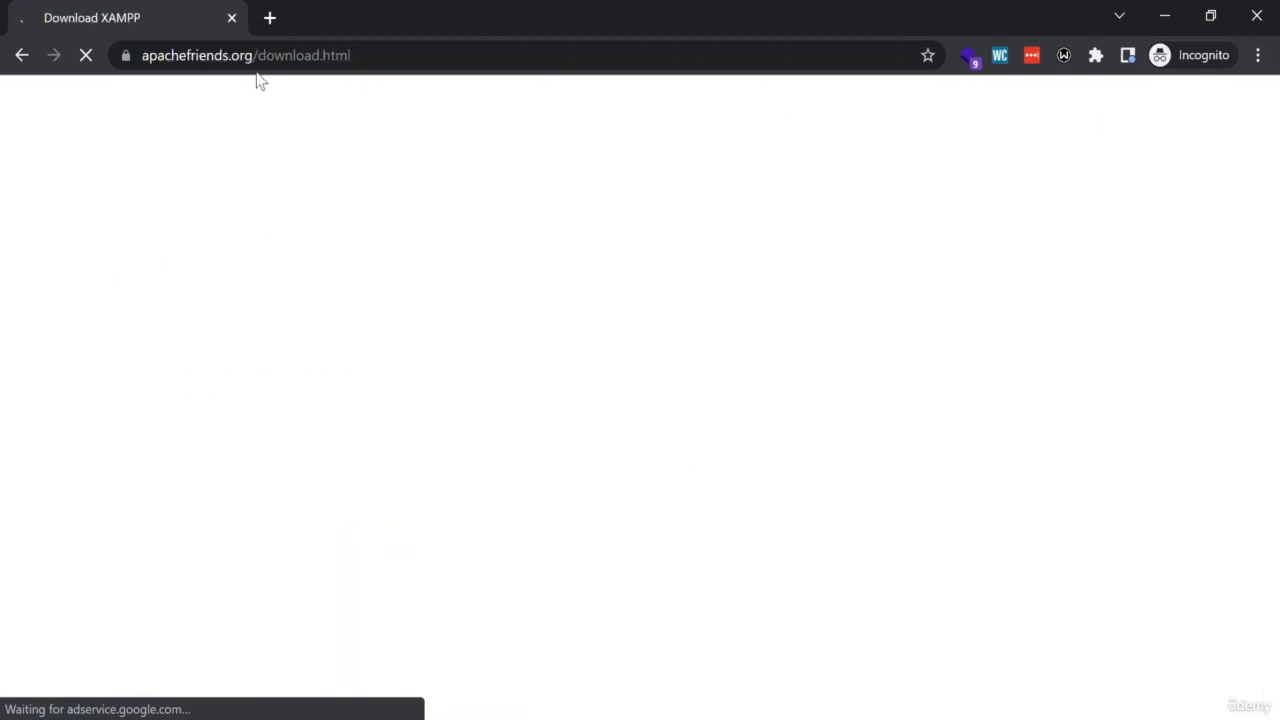
pyautogui.scroll(-2, 532, 343)
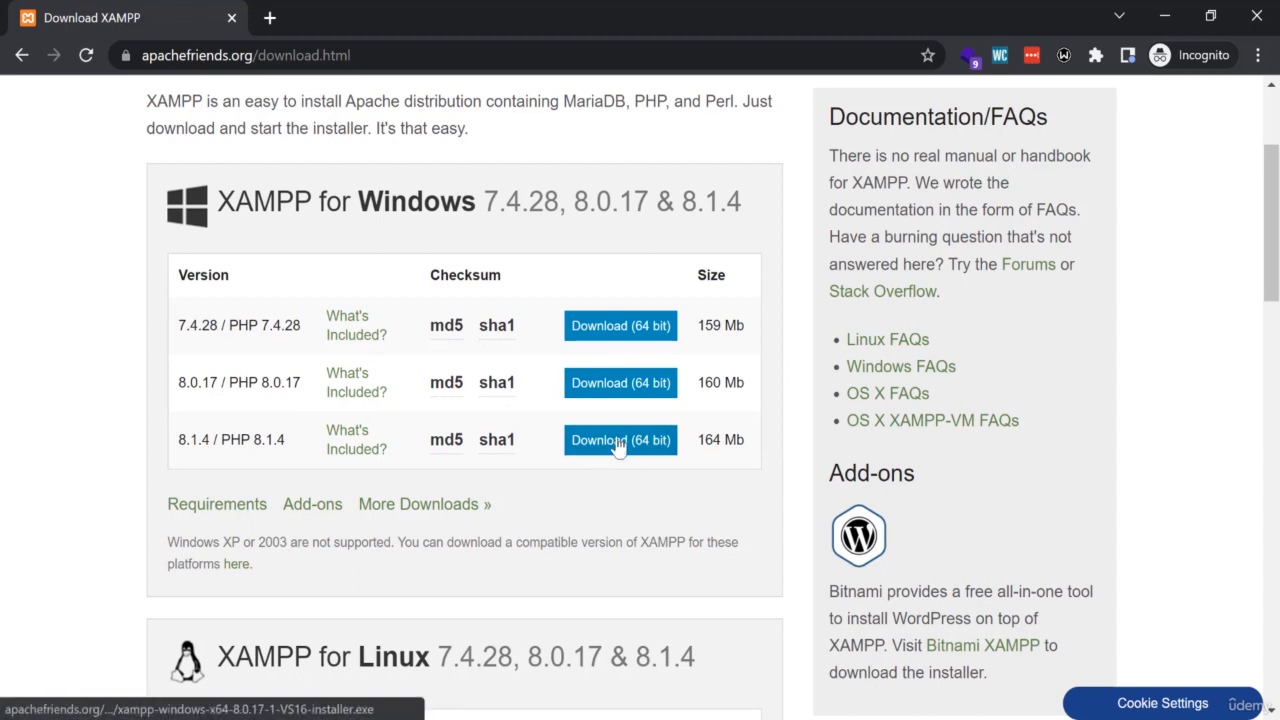
pyautogui.click(568, 332)
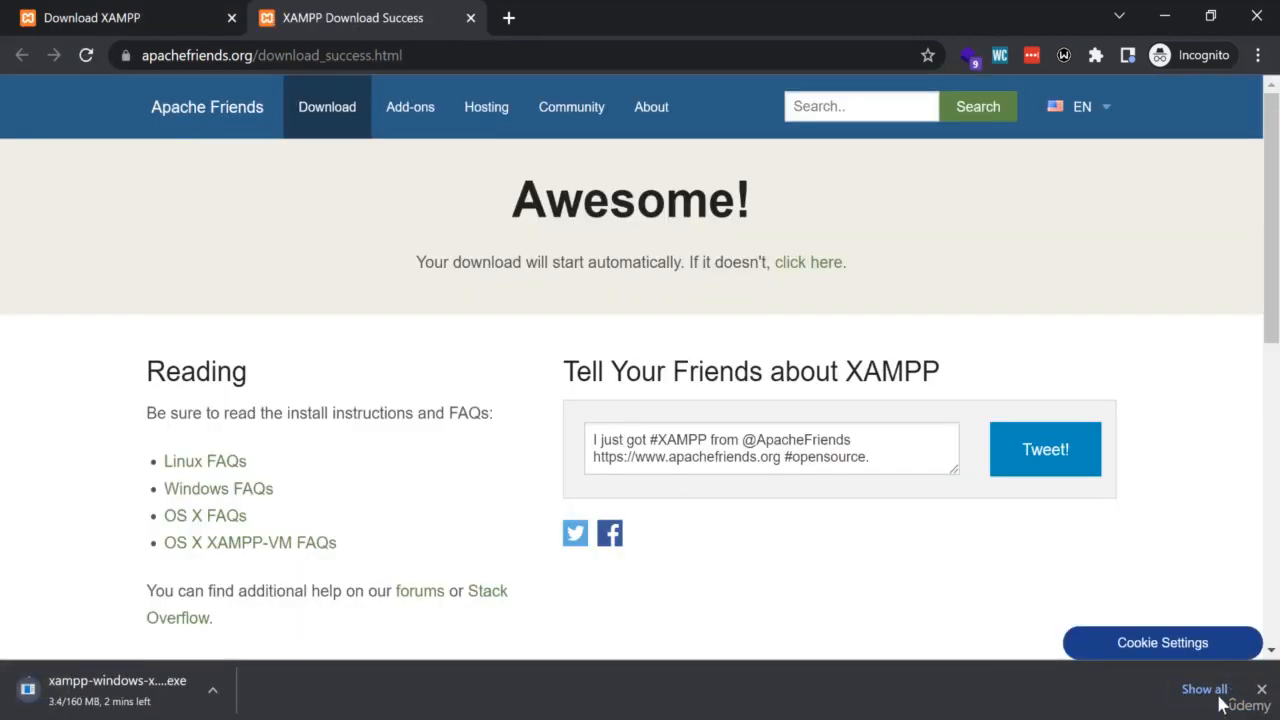
# - Cancel the XAMPP installer download and clear the browser's entire download list
pyautogui.click(1220, 690)
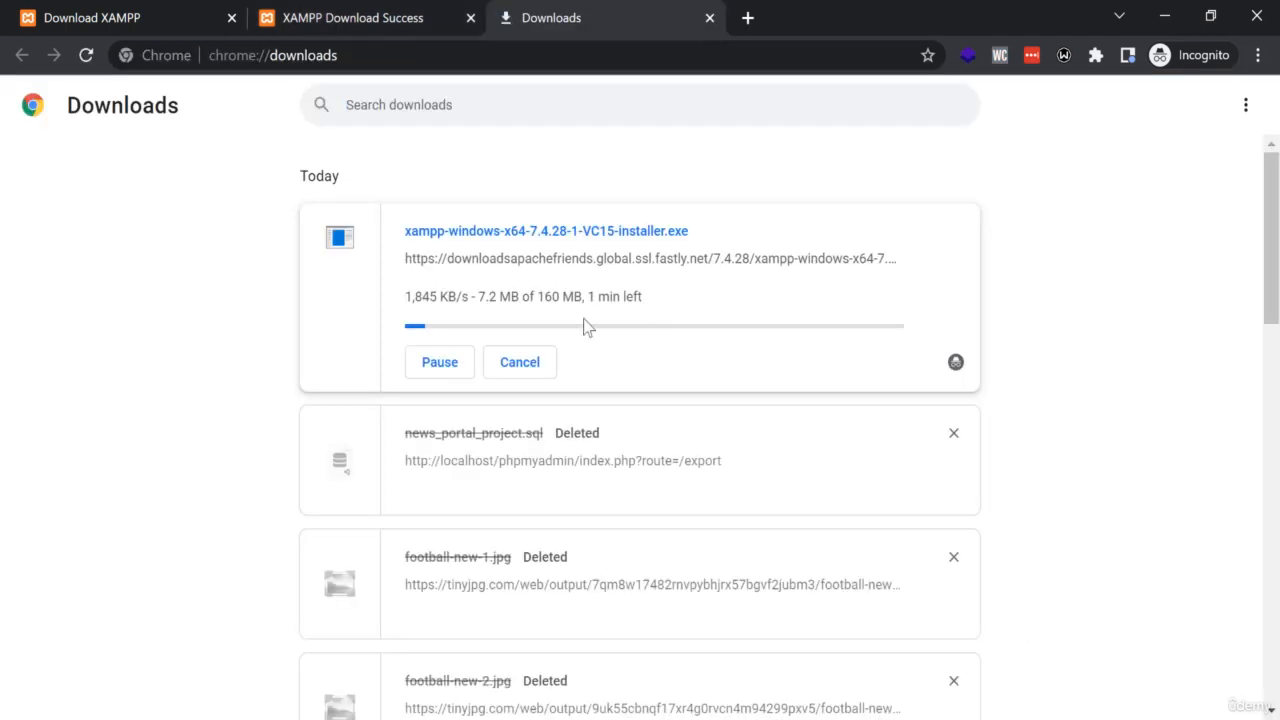
pyautogui.click(1245, 110)
pyautogui.click(1150, 115)
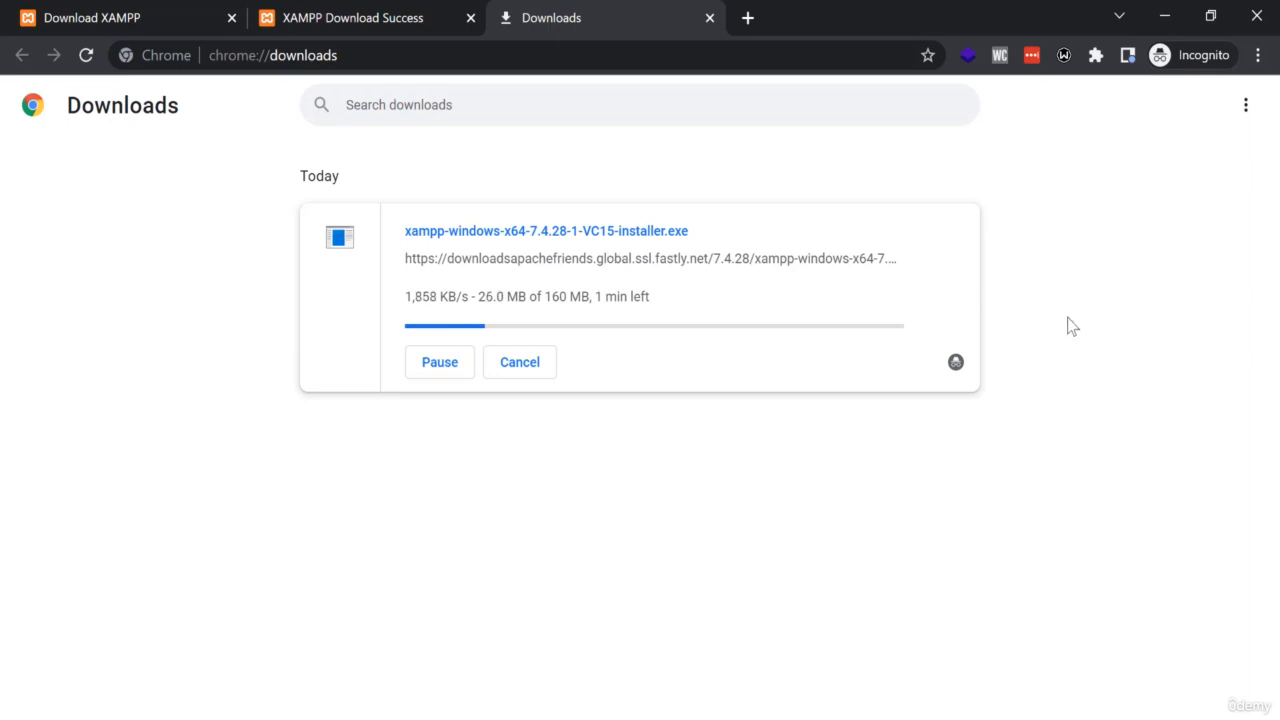
pyautogui.click(545, 365)
pyautogui.click(1245, 108)
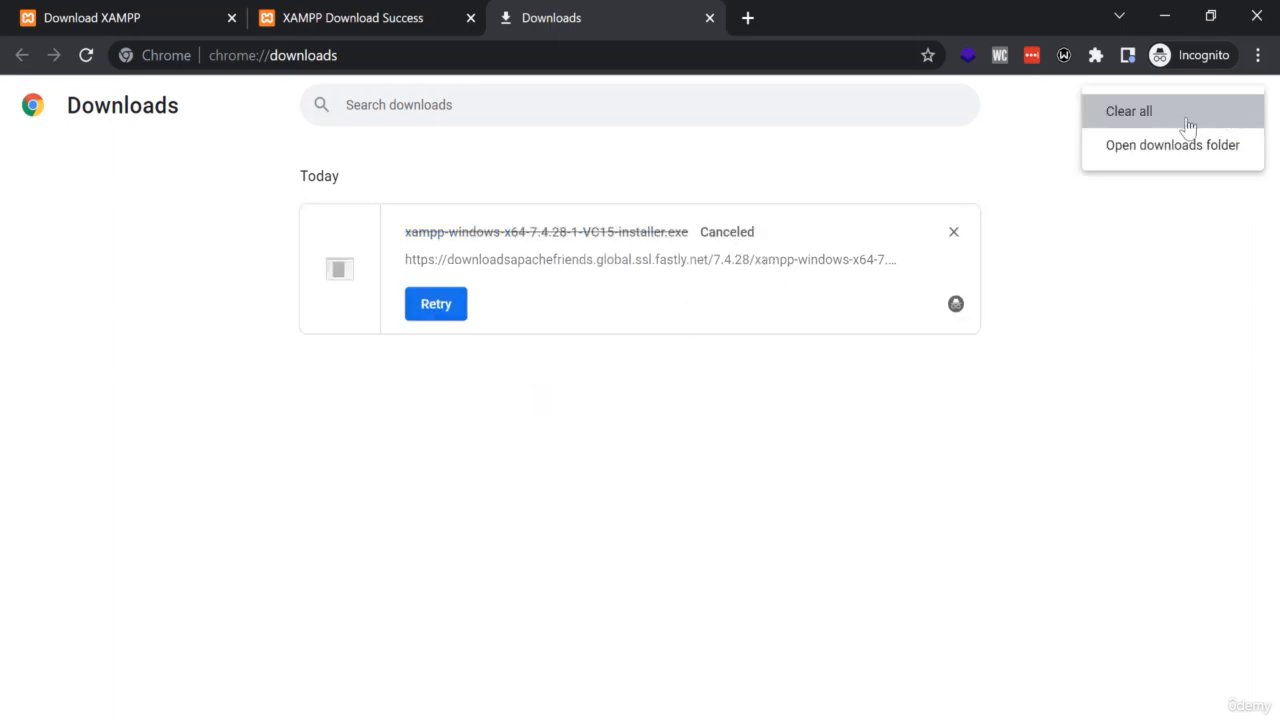
pyautogui.click(1185, 118)
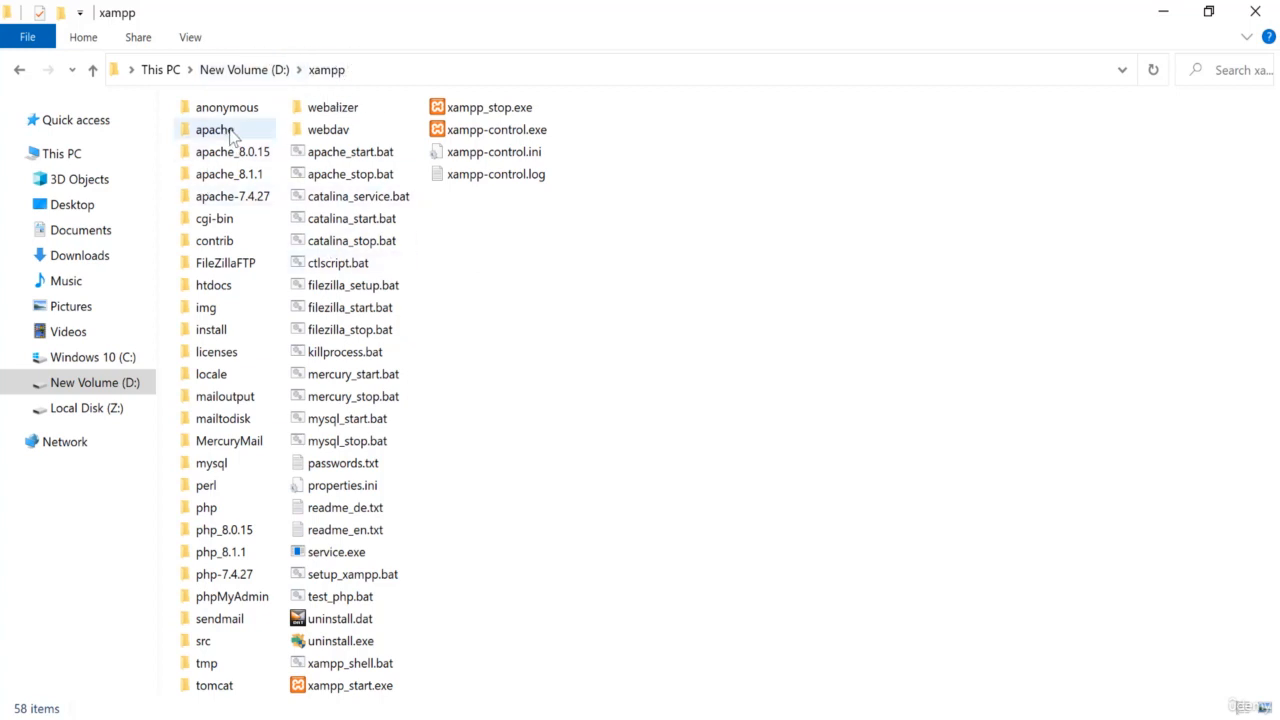
# - In File Explorer, open the htdocs folder inside D:\xampp and create a new text document there
pyautogui.moveTo(716, 98); pyautogui.dragTo(172, 692)
pyautogui.click(838, 387)
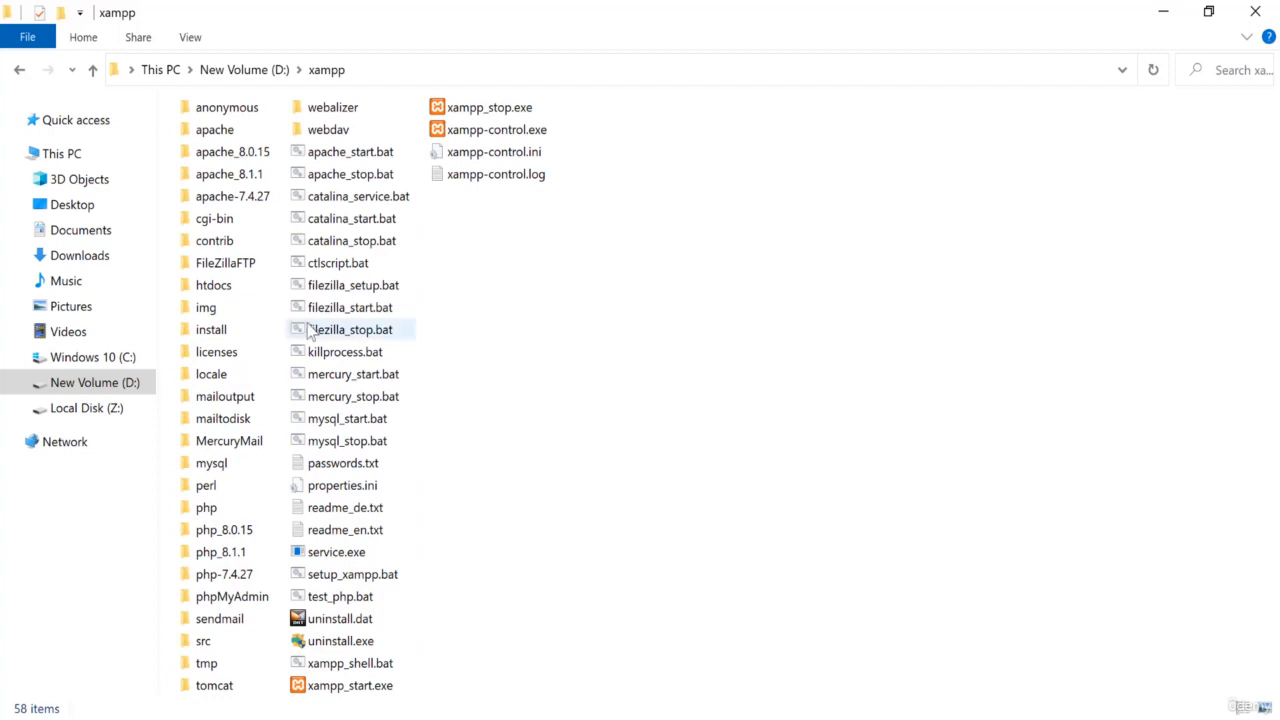
pyautogui.doubleClick(208, 289)
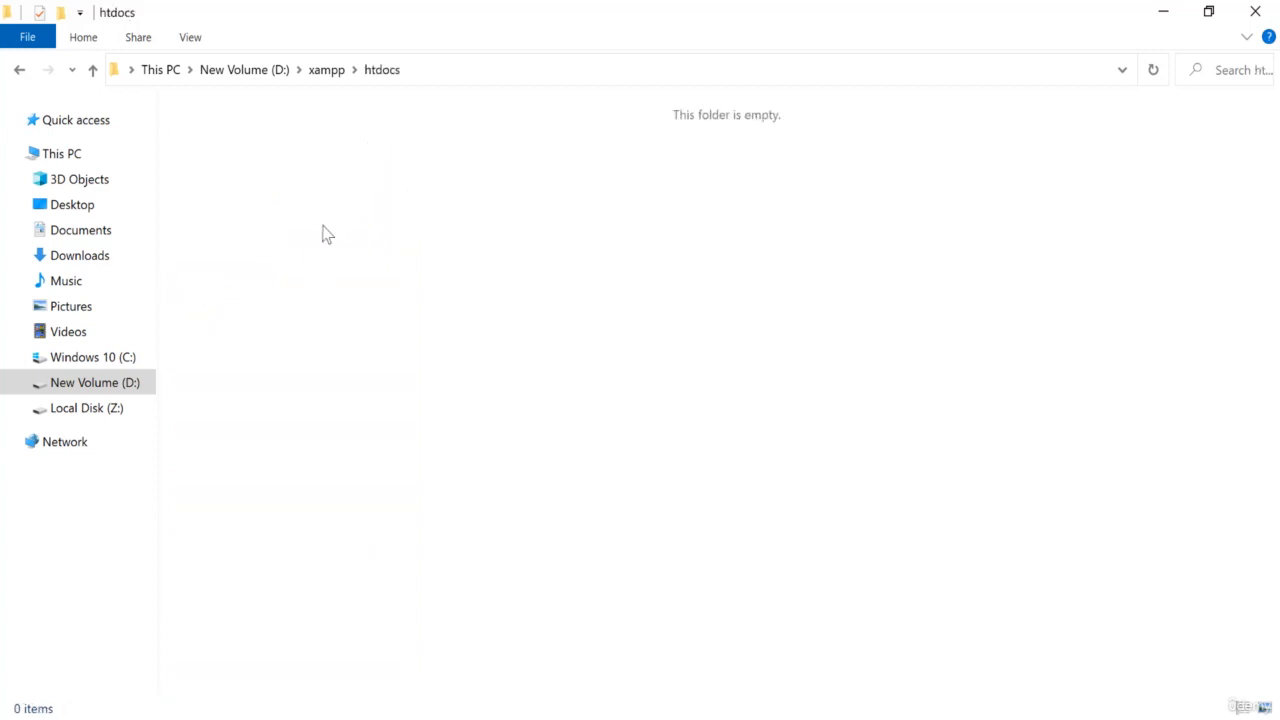
pyautogui.rightClick(373, 215)
pyautogui.moveTo(309, 537)
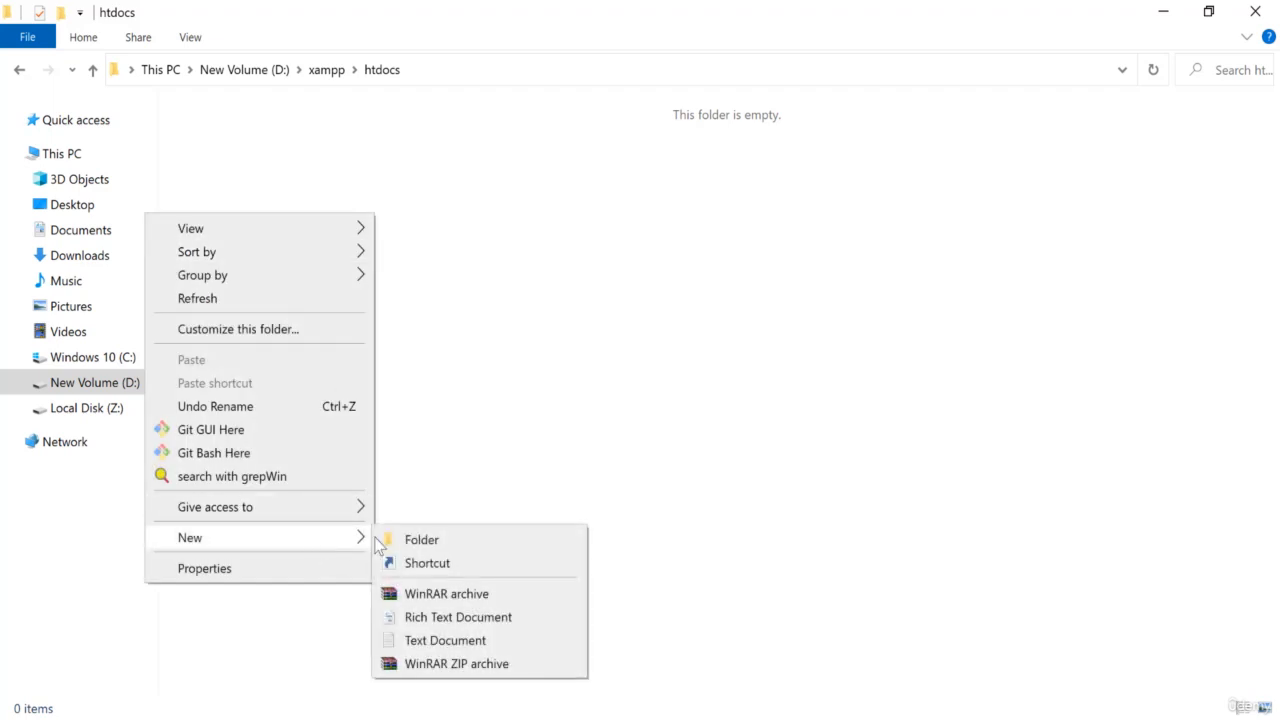
pyautogui.click(446, 640)
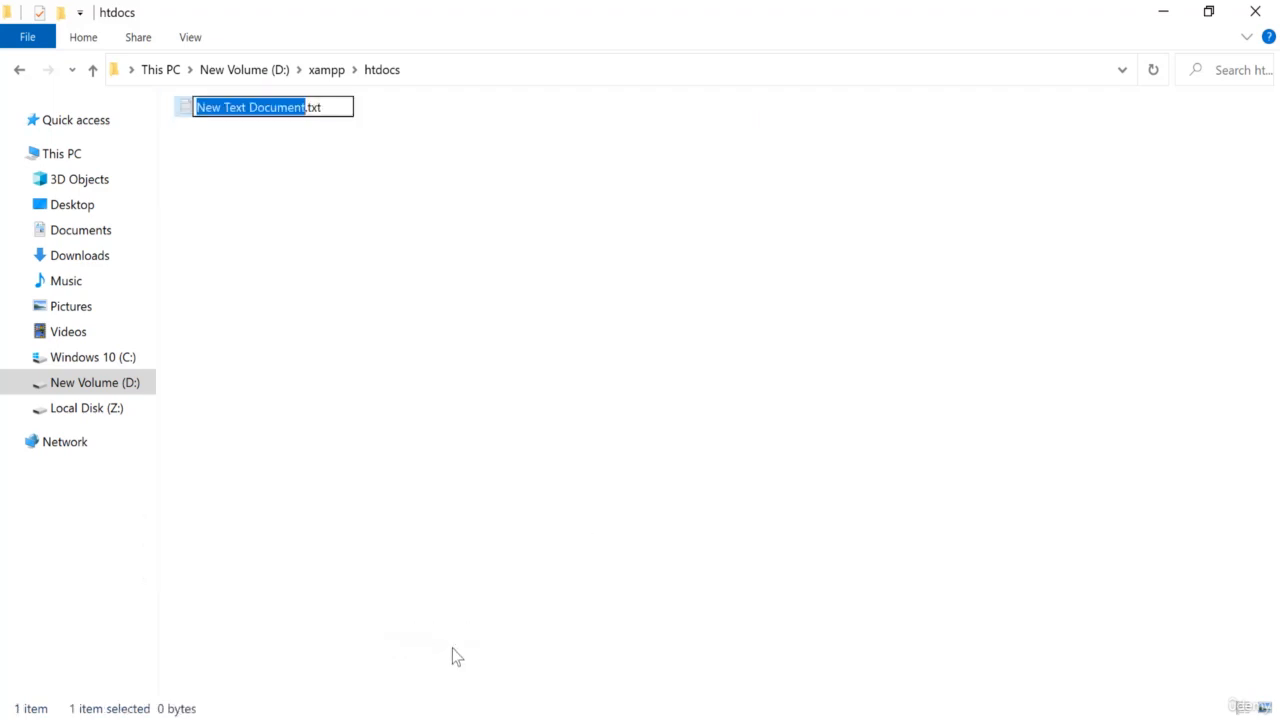
# - Rename the new text document as a.php, replacing its .txt extension, and refresh the folder
pyautogui.write('php')
pyautogui.press('Home')
pyautogui.write('a.')
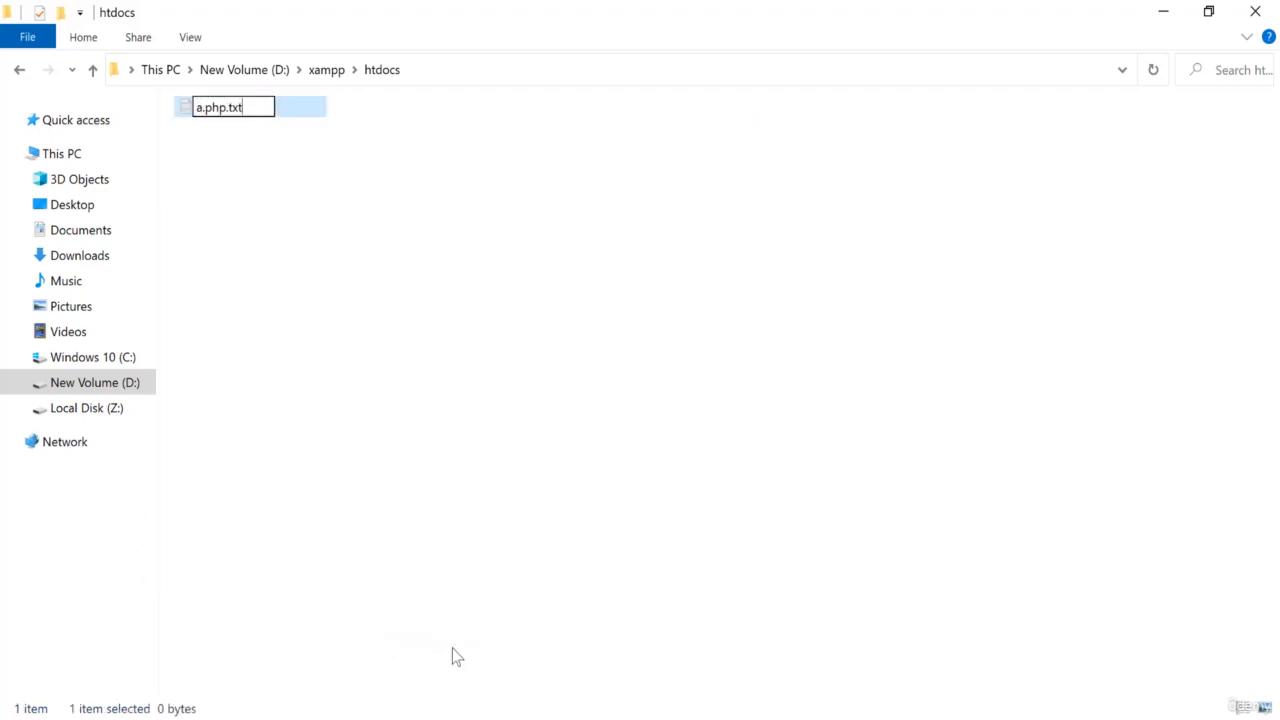
pyautogui.press('End')
pyautogui.press('BackSpace')
pyautogui.press('BackSpace')
pyautogui.press('BackSpace')
pyautogui.press('BackSpace')
pyautogui.press('Return')
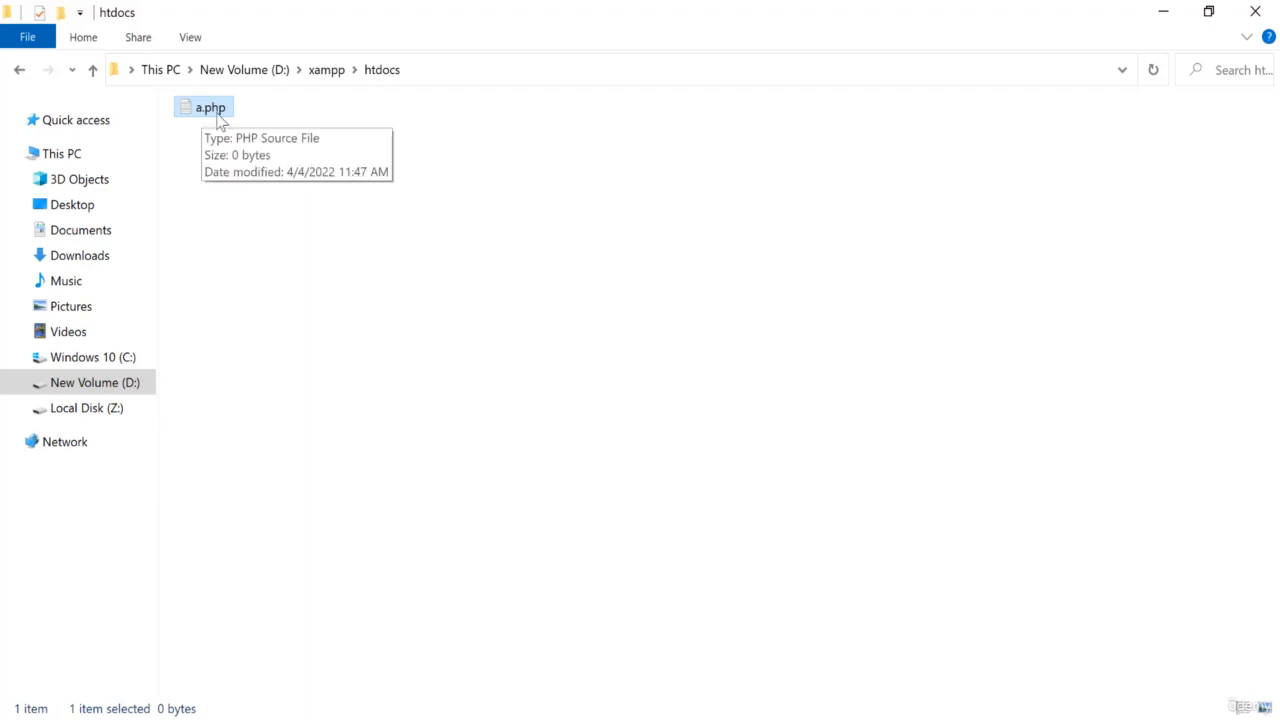
pyautogui.press('F5')
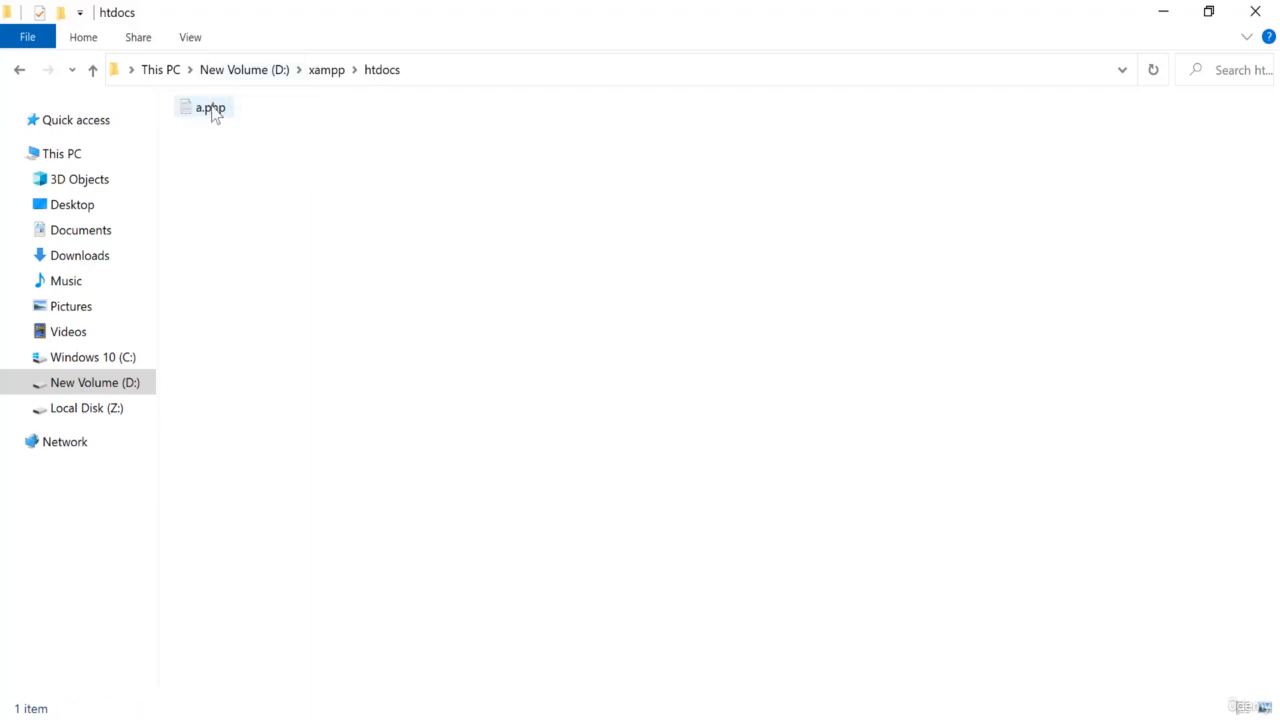
# - Open a.php in Notepad++ and enter the opening tag <?php followed by a blank line
pyautogui.rightClick(212, 113)
pyautogui.click(48, 211)
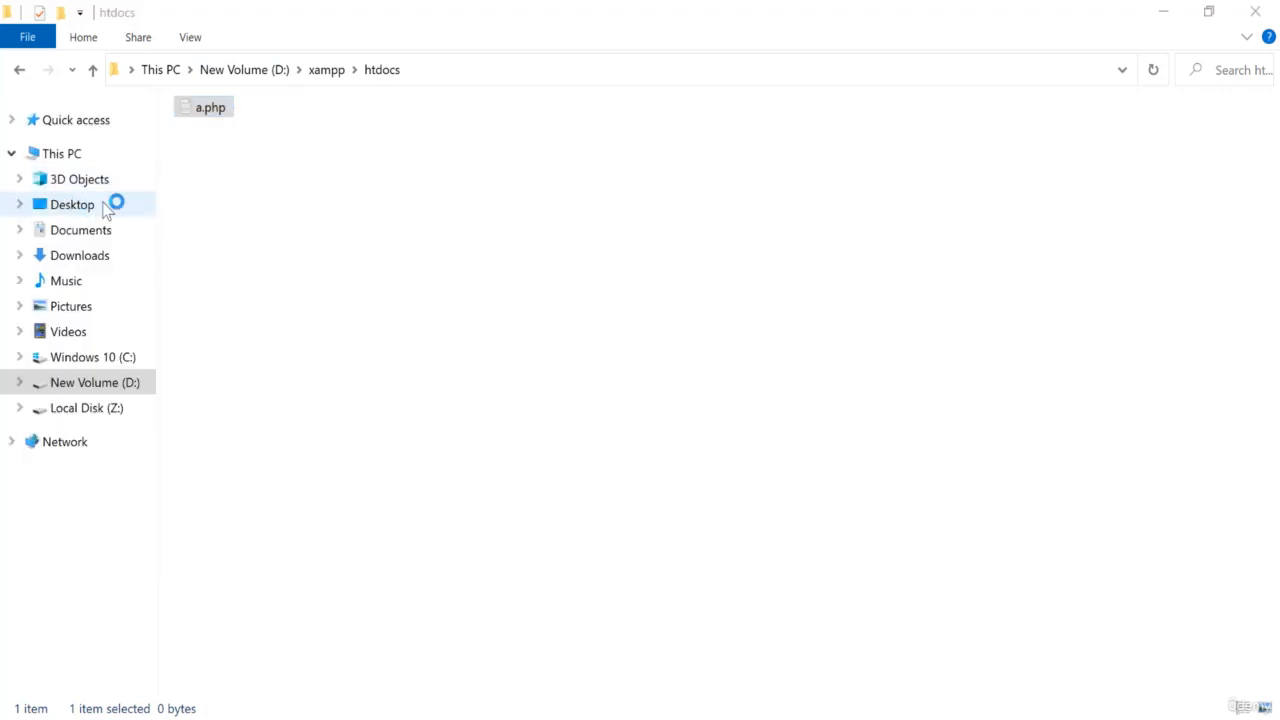
pyautogui.scroll(4, 342, 284)
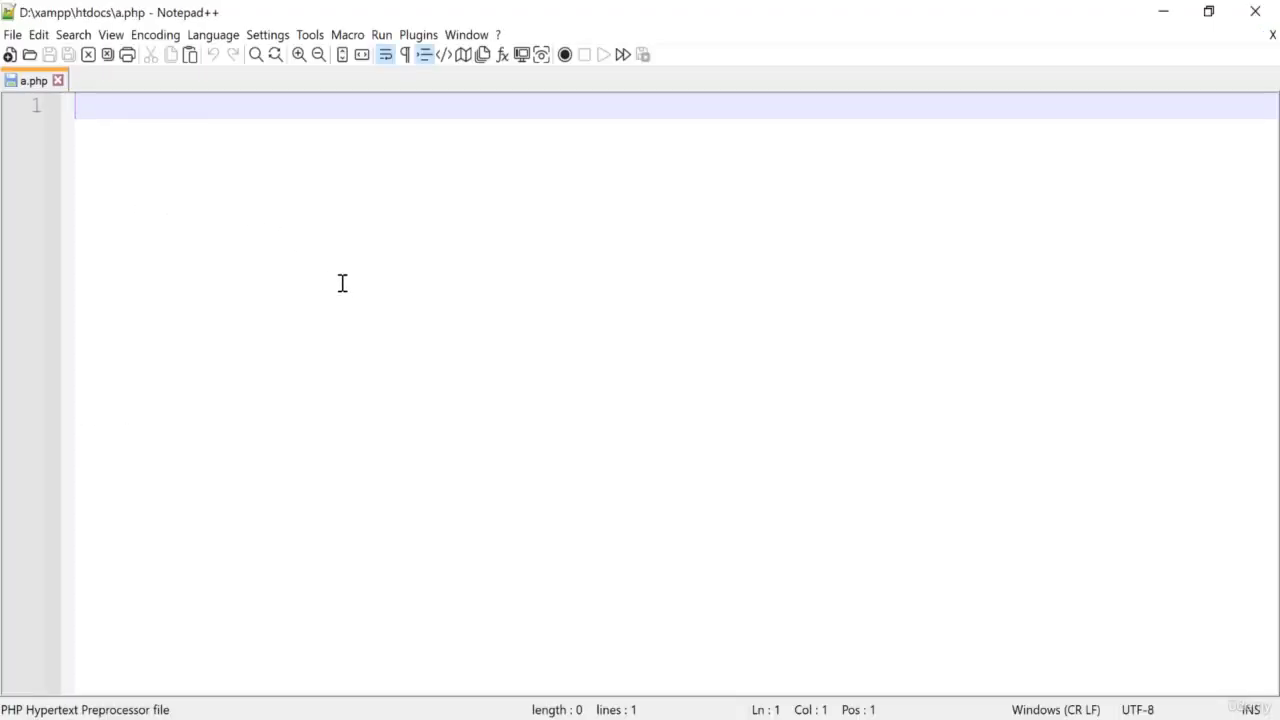
pyautogui.write('<?php')
pyautogui.press('Return')
pyautogui.press('Return')
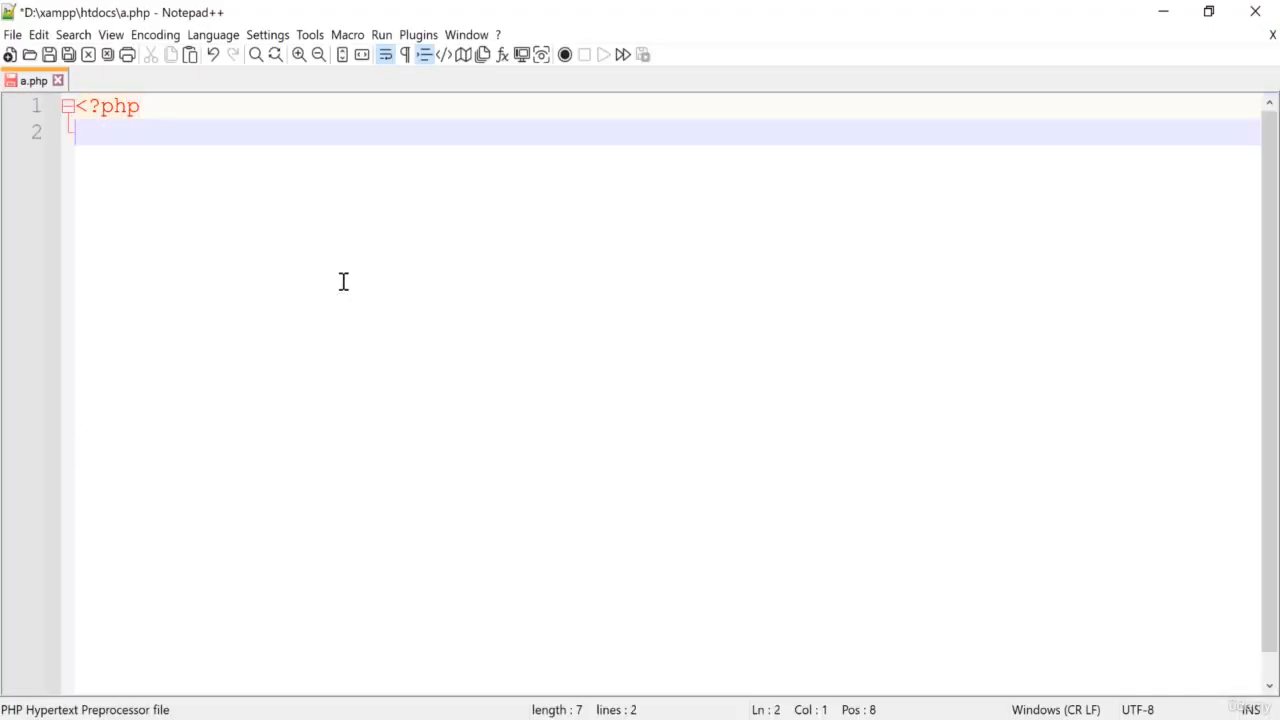
# - Add the line echo 'I am fine!'; below the PHP opening tag and save the file
pyautogui.write('echo ')
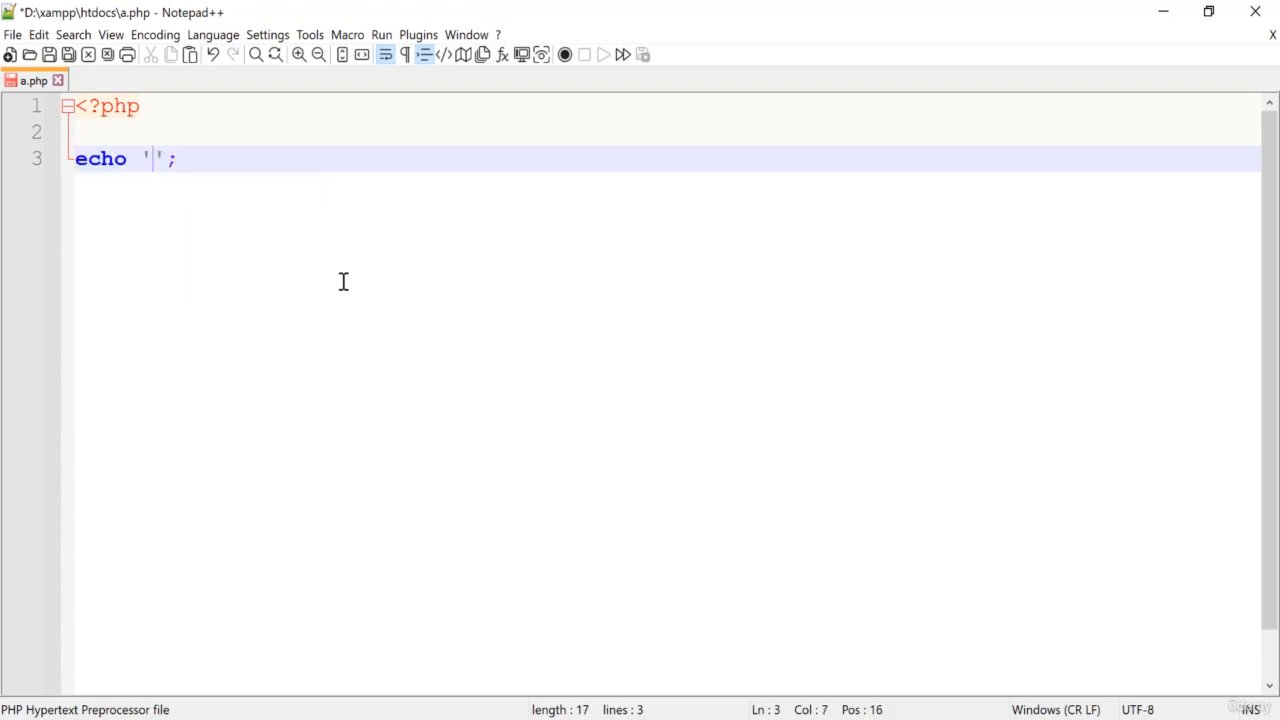
pyautogui.write("'I am di")
pyautogui.press('Escape')
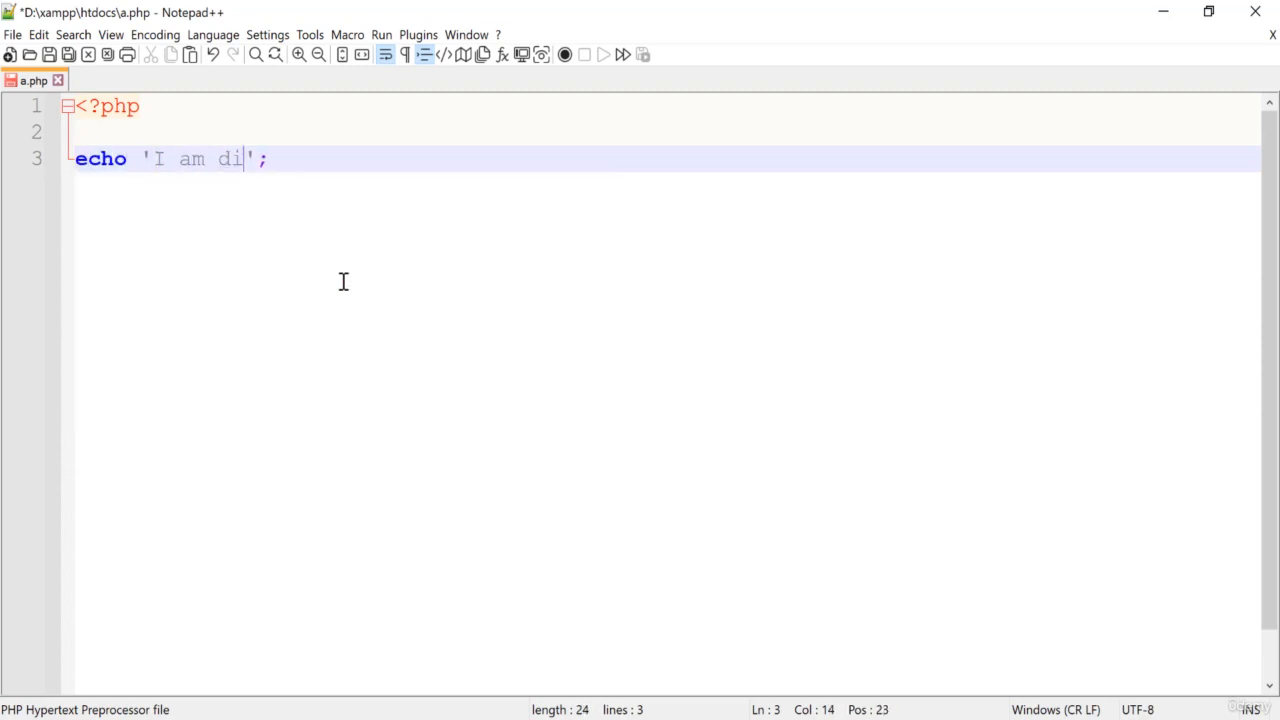
pyautogui.press('BackSpace')
pyautogui.press('BackSpace')
pyautogui.write('fine!')
pyautogui.hotkey('ctrl', 's')
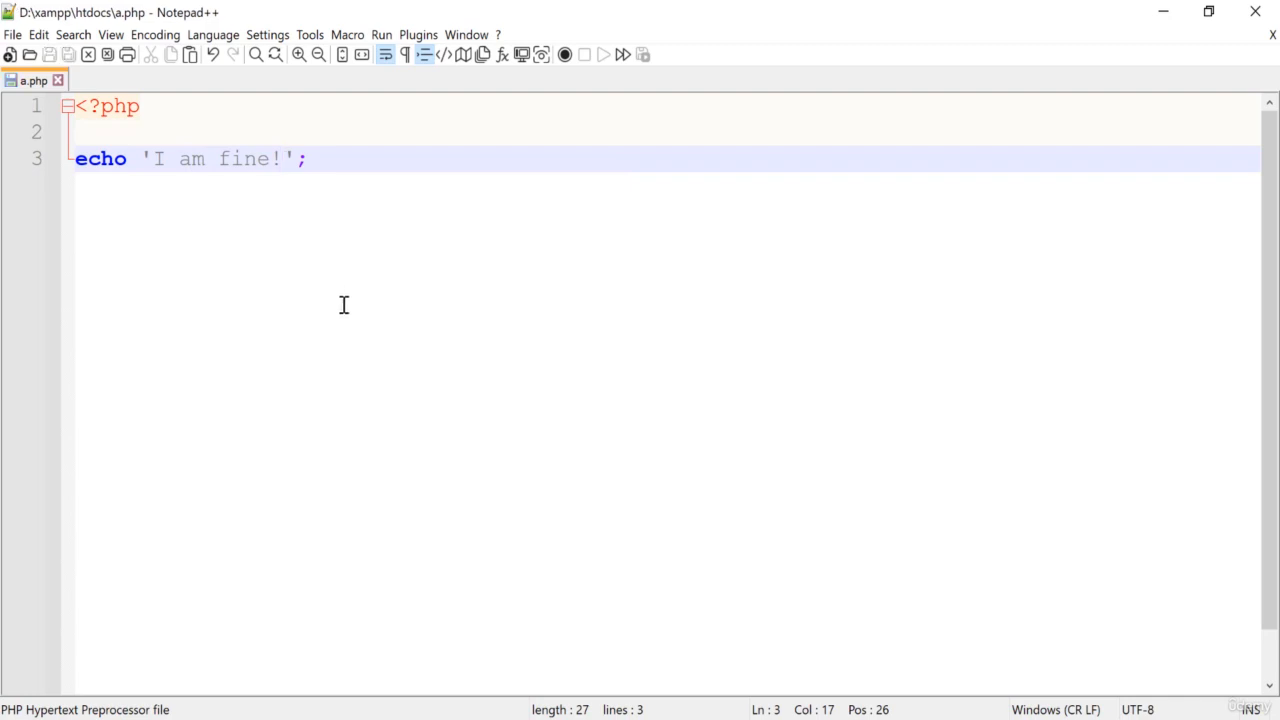
pyautogui.click(342, 300)
# - Switch to Chrome and load localhost/a.php in the Downloads tab
pyautogui.hotkey('alt', 'Tab')
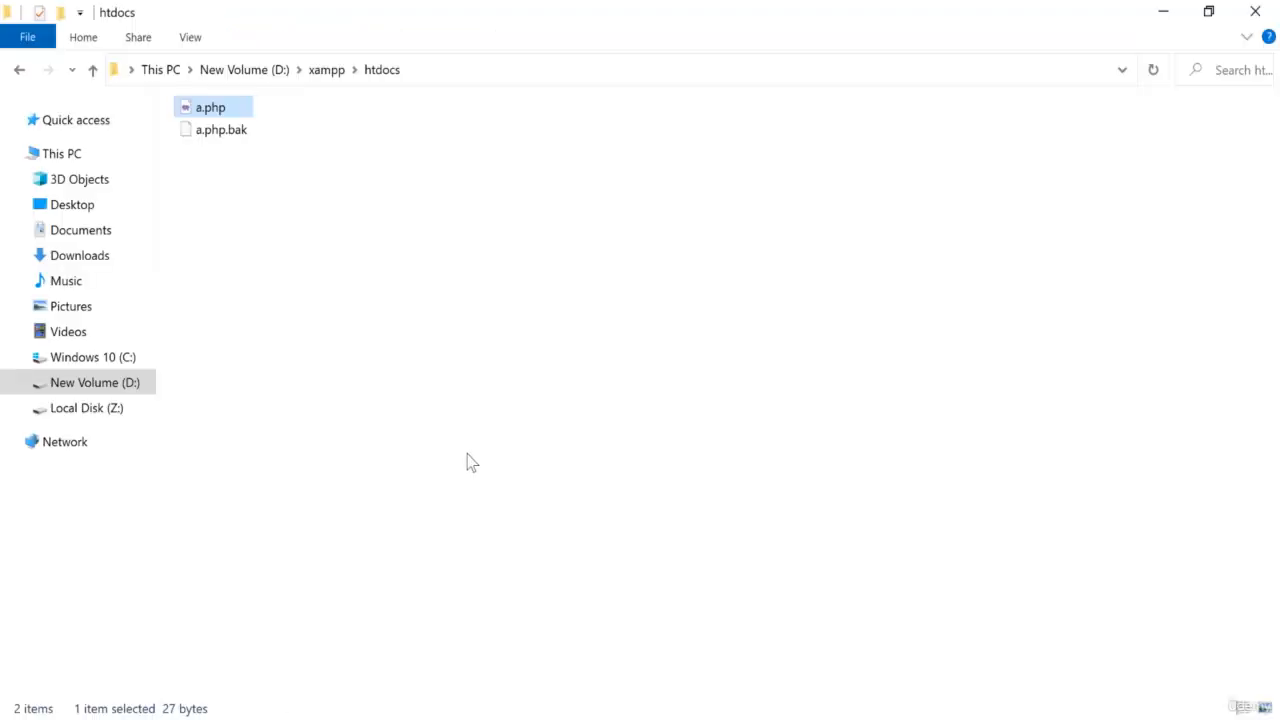
pyautogui.click(469, 460)
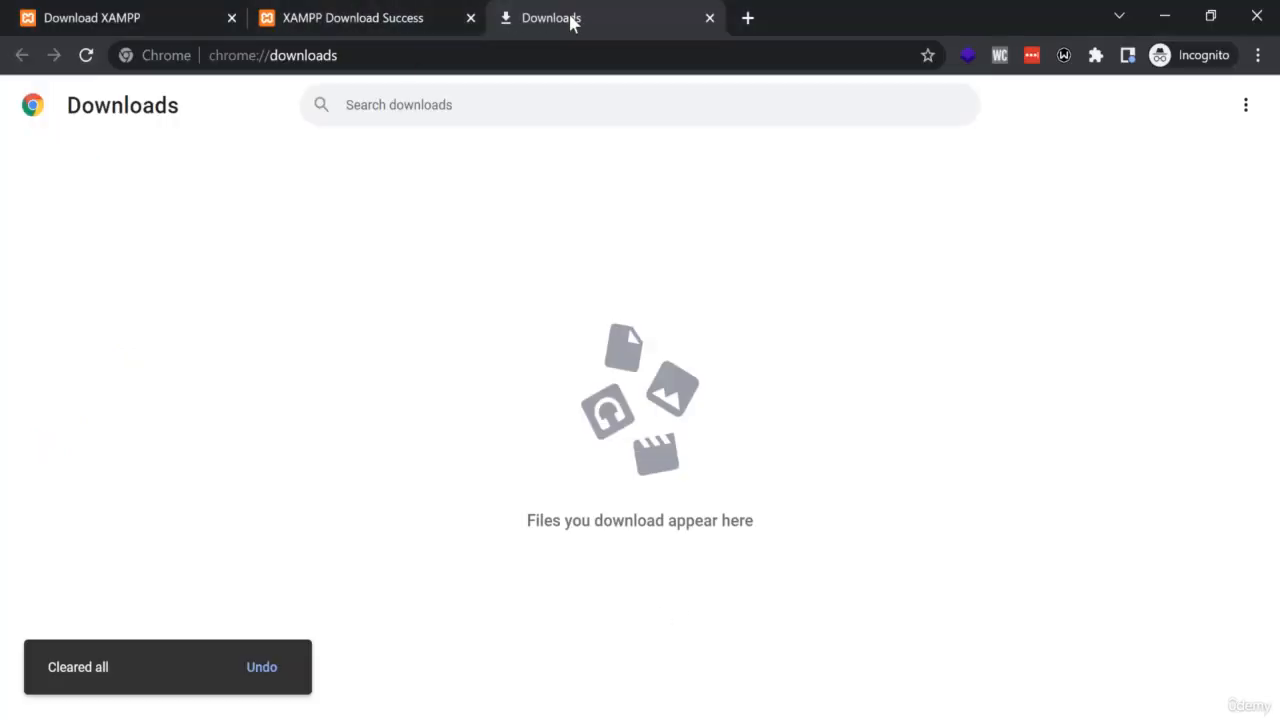
pyautogui.click(439, 57)
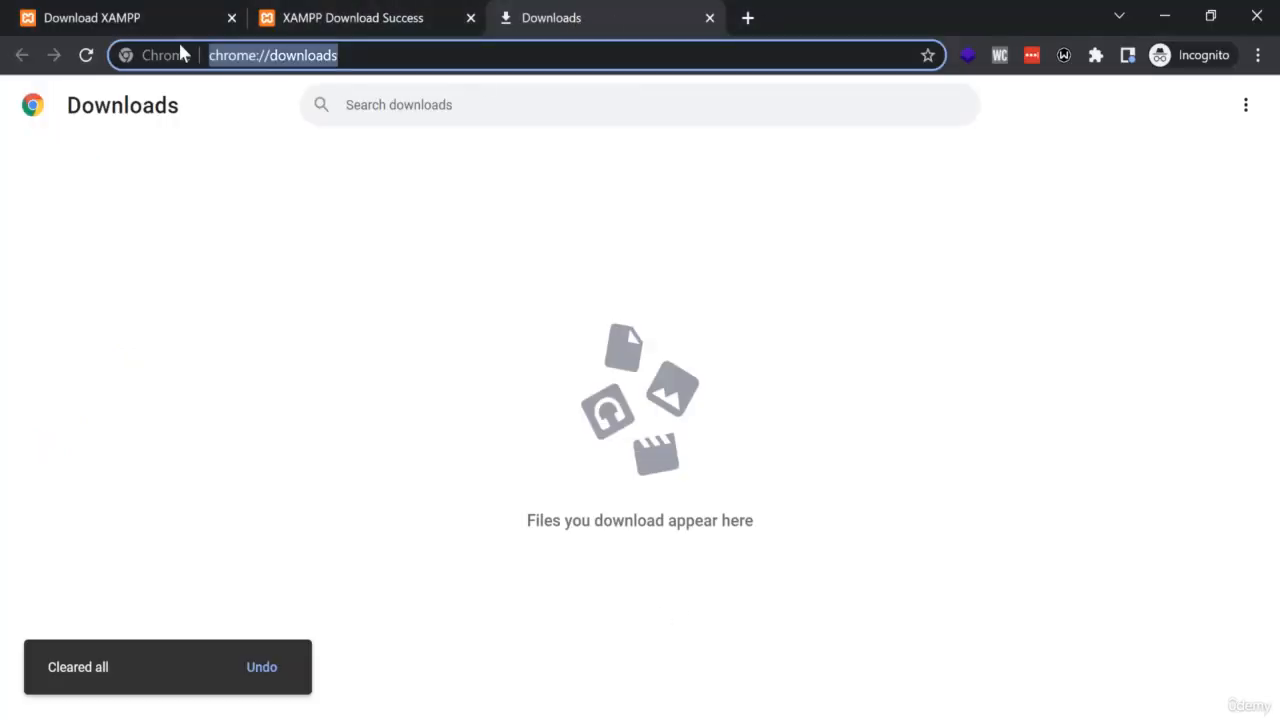
pyautogui.write('localhost/')
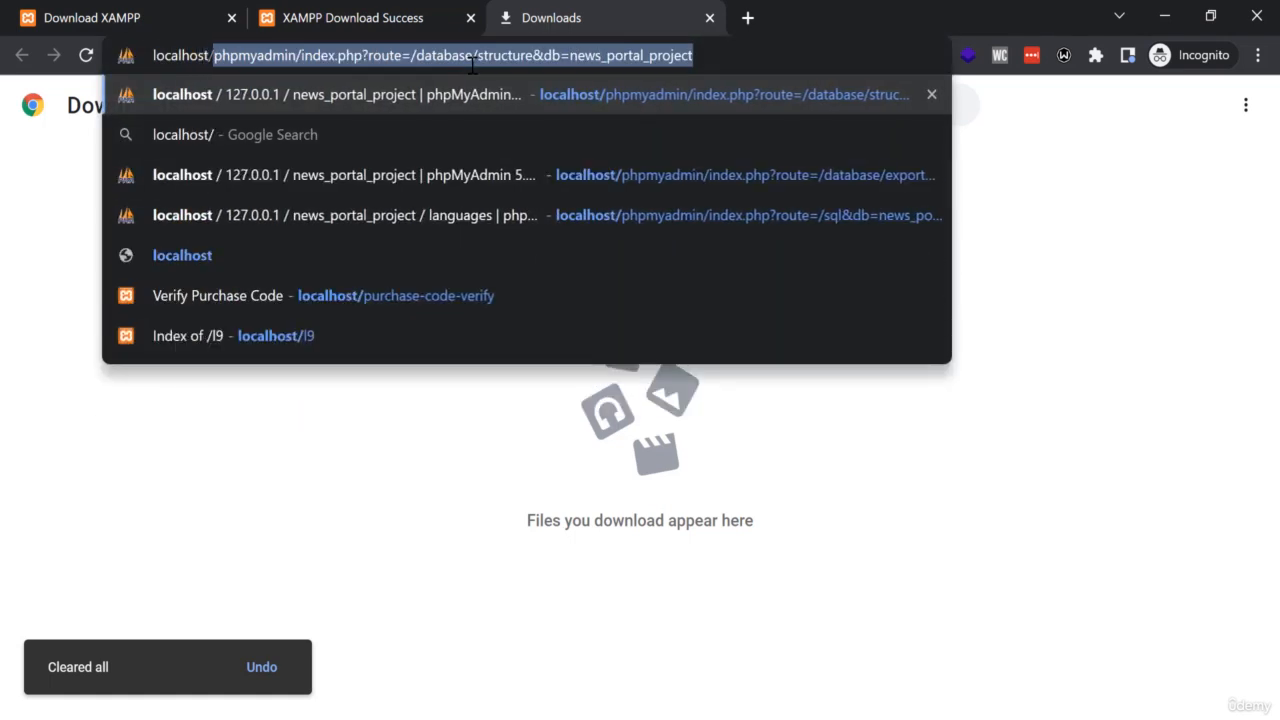
pyautogui.write('a.php')
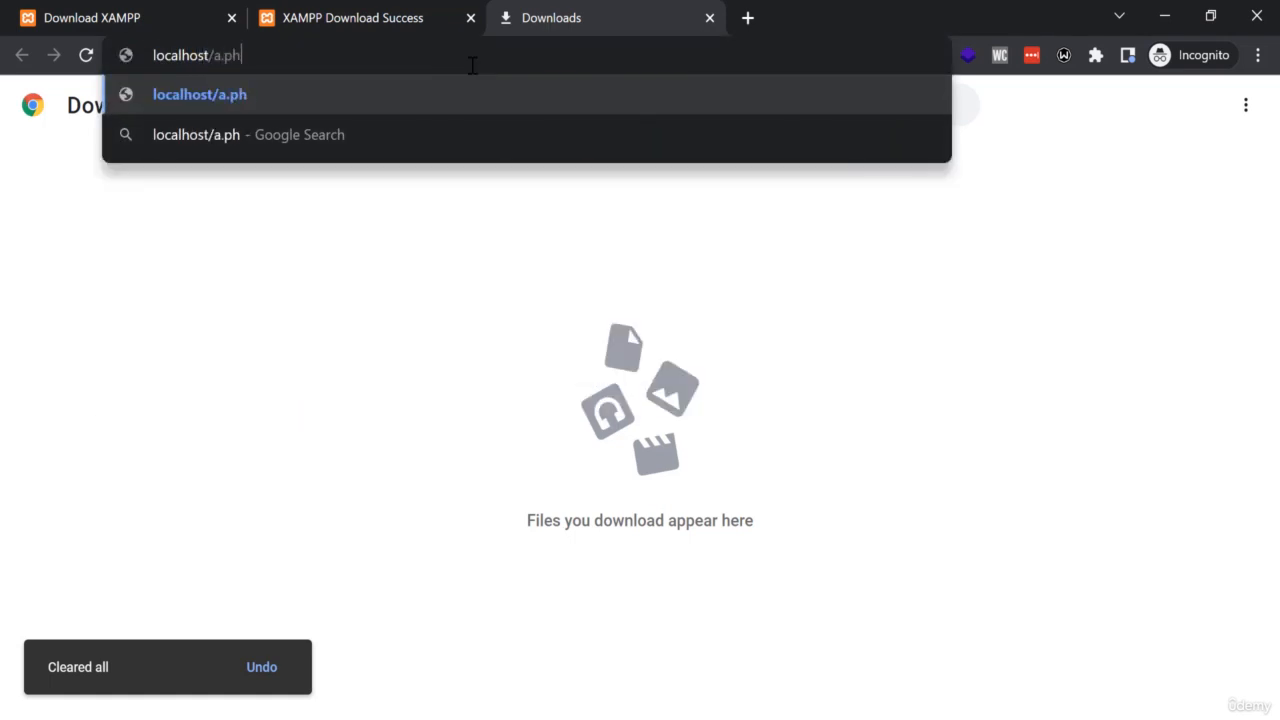
pyautogui.press('Return')
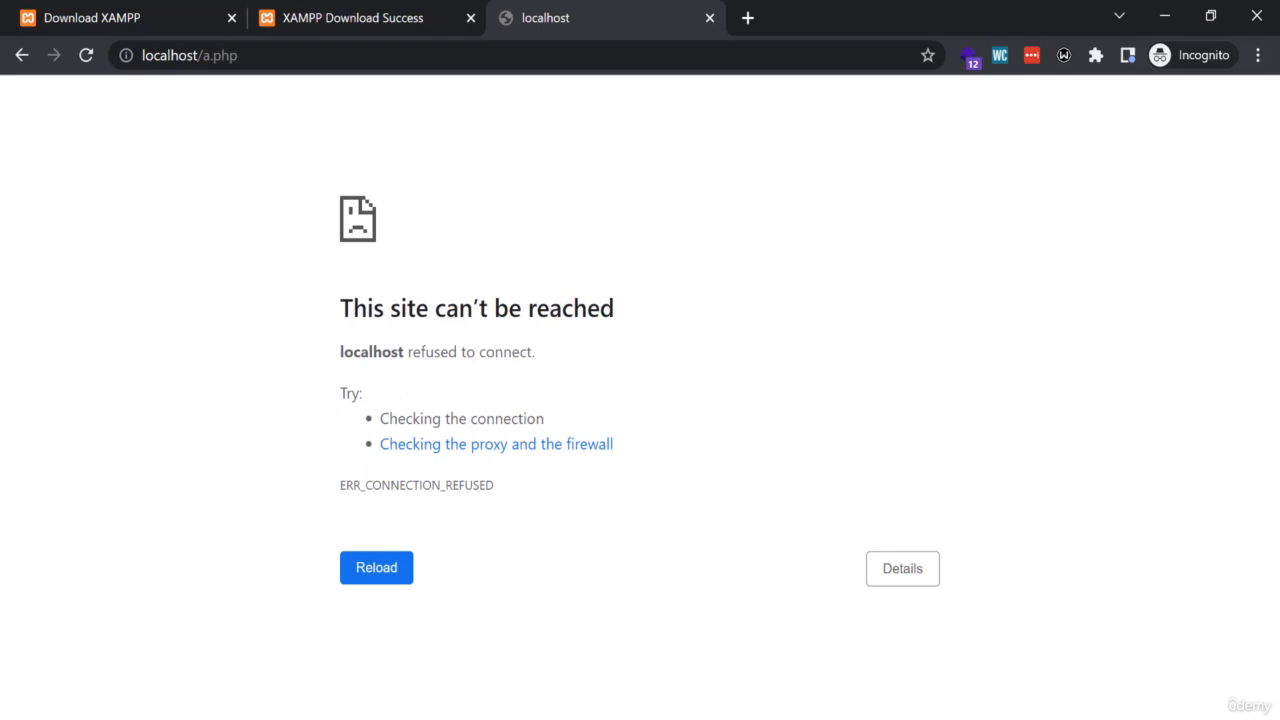
# - Return to the xampp folder in File Explorer, launch xampp-control.exe and move its window clear of the file list
pyautogui.hotkey('alt', 'Tab')
pyautogui.click(314, 76)
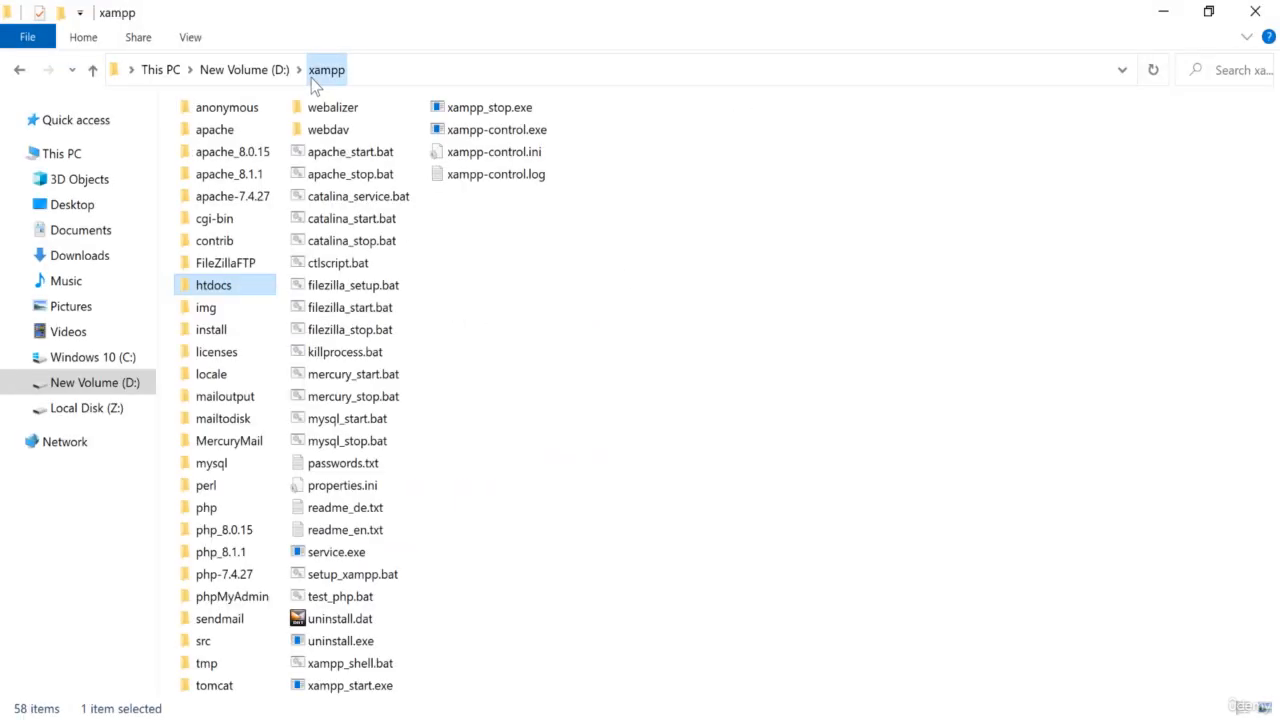
pyautogui.click(602, 368)
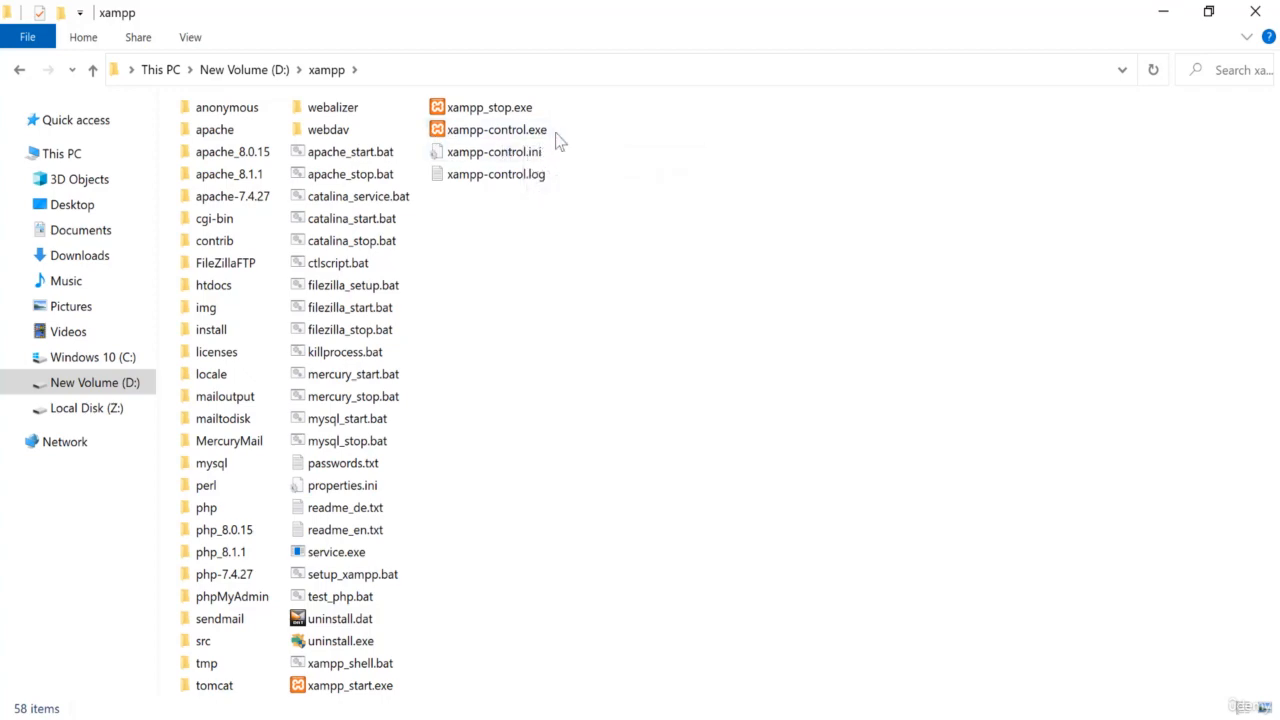
pyautogui.click(519, 137)
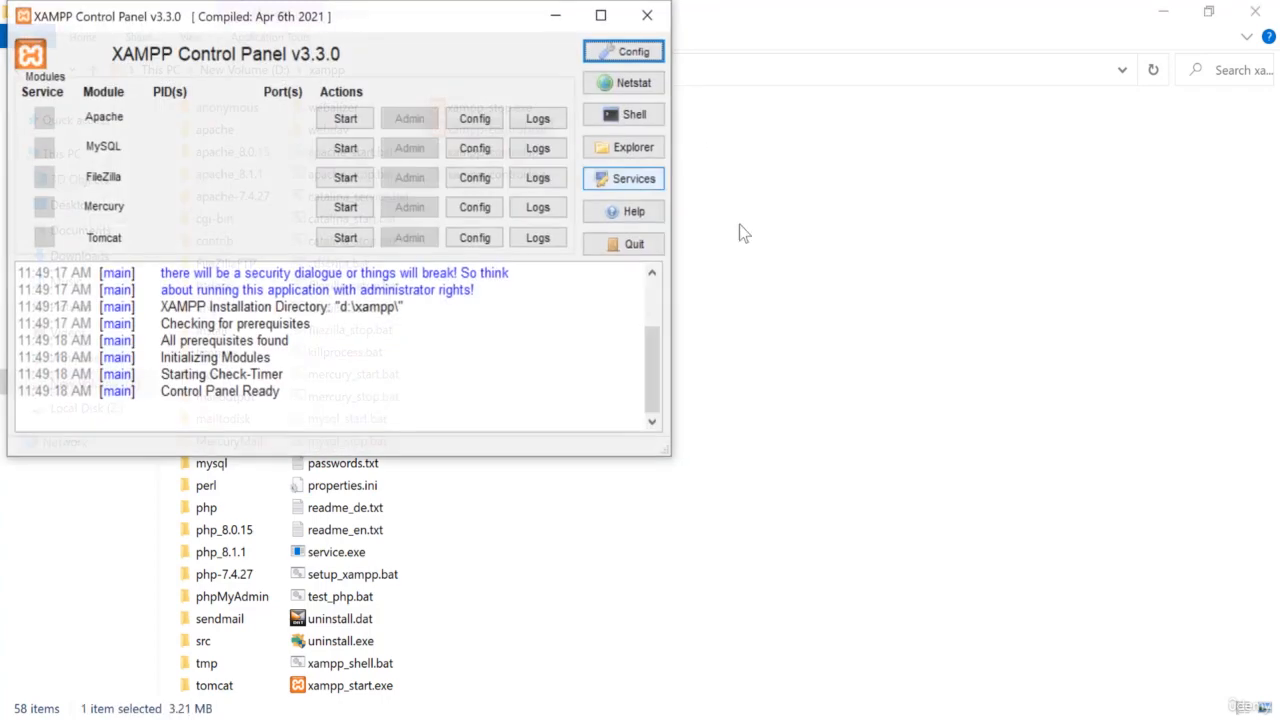
pyautogui.moveTo(330, 28); pyautogui.dragTo(834, 165)
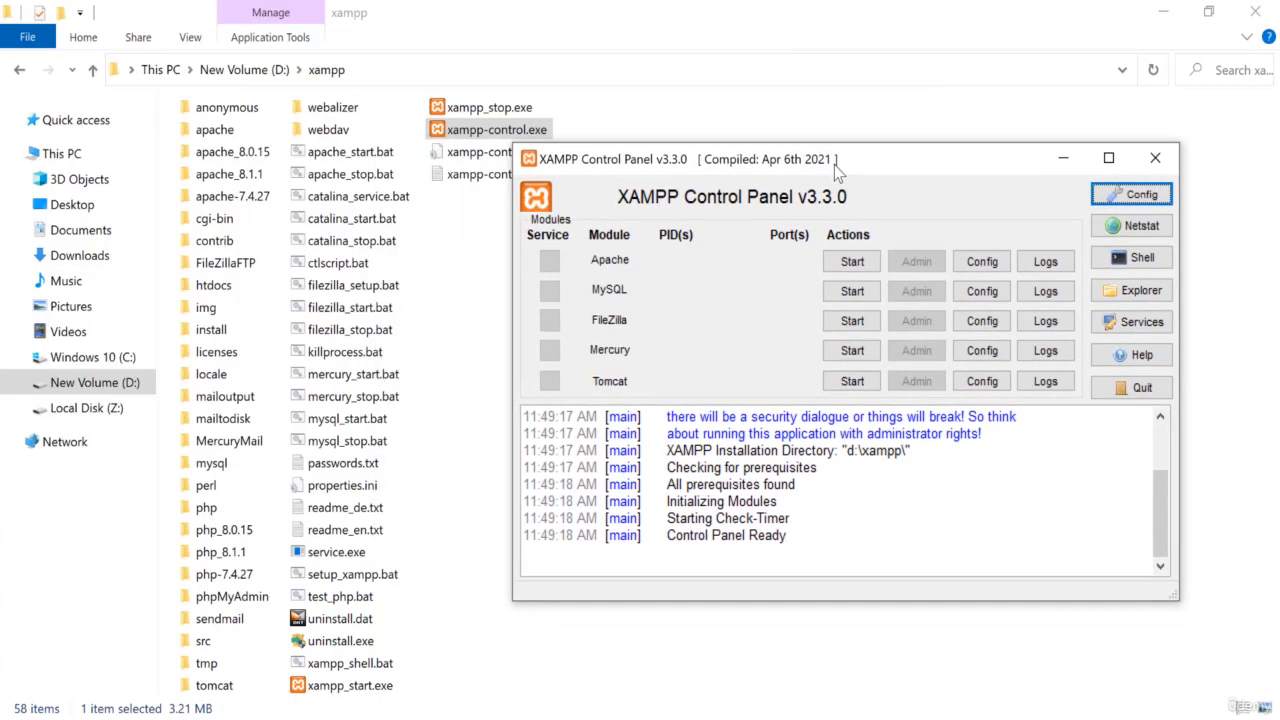
# - Start the Apache and MySQL modules in the XAMPP Control Panel and minimize its window
pyautogui.click(837, 268)
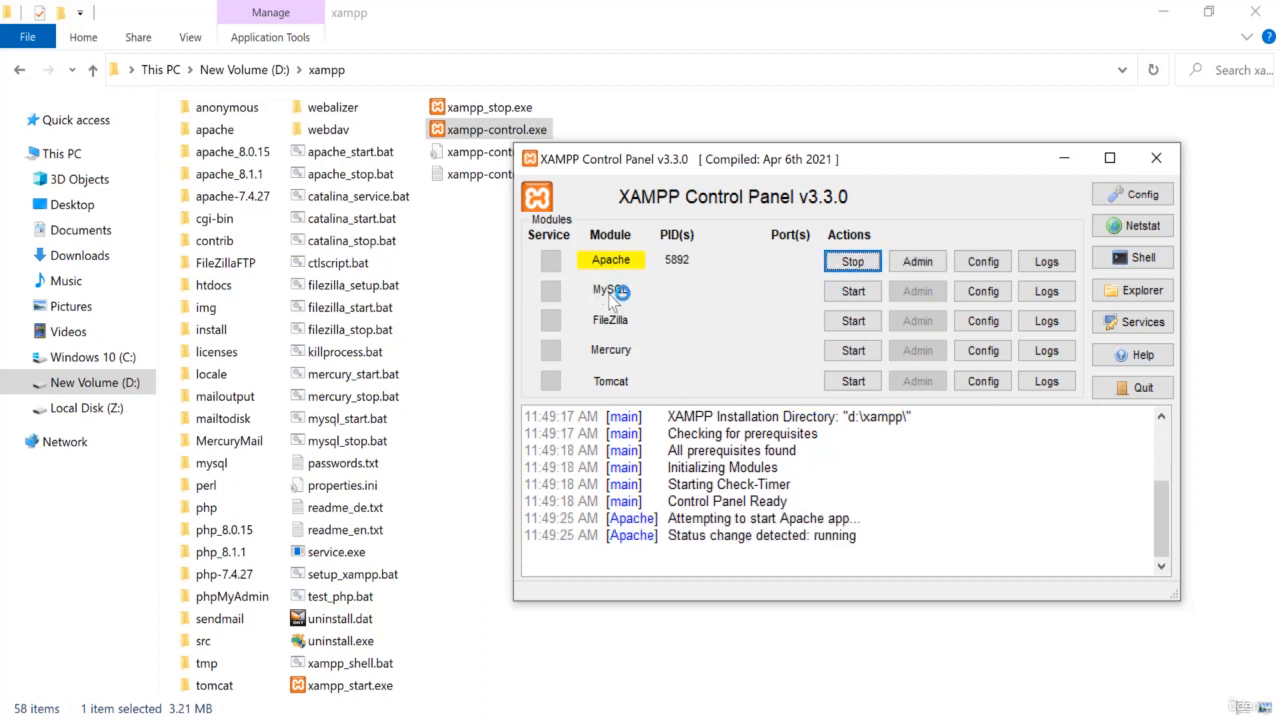
pyautogui.click(846, 298)
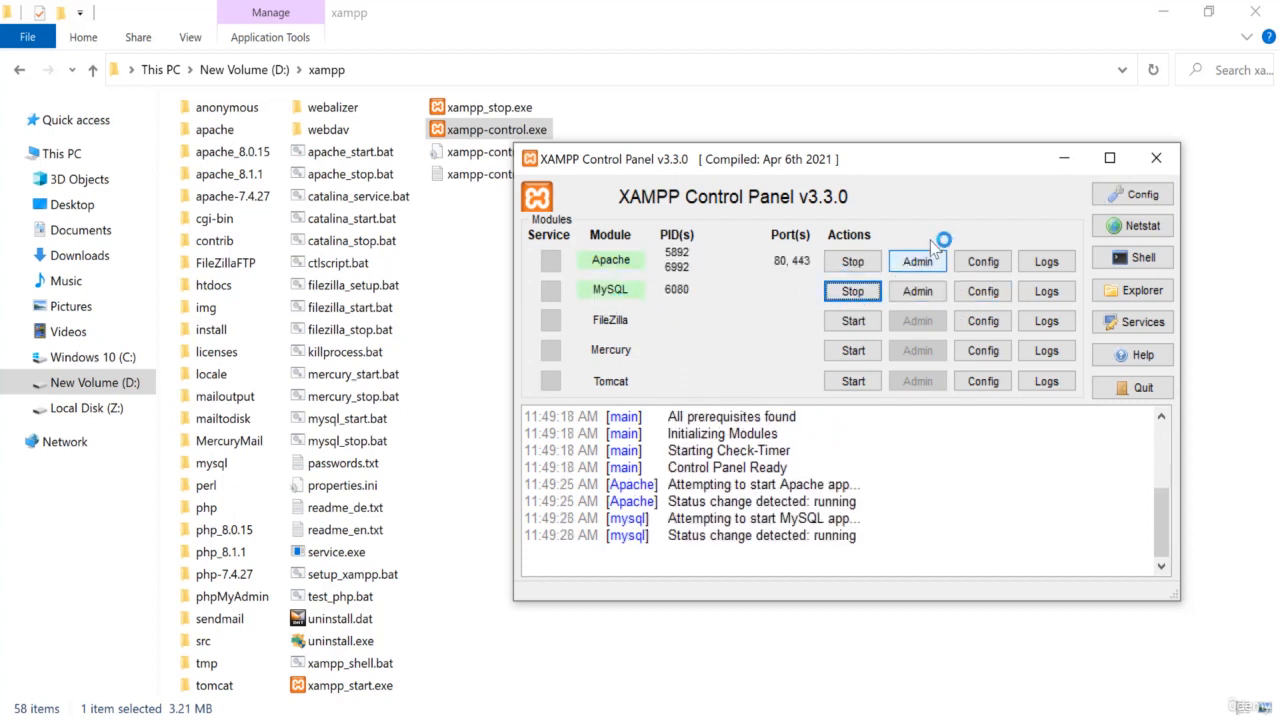
pyautogui.click(1062, 160)
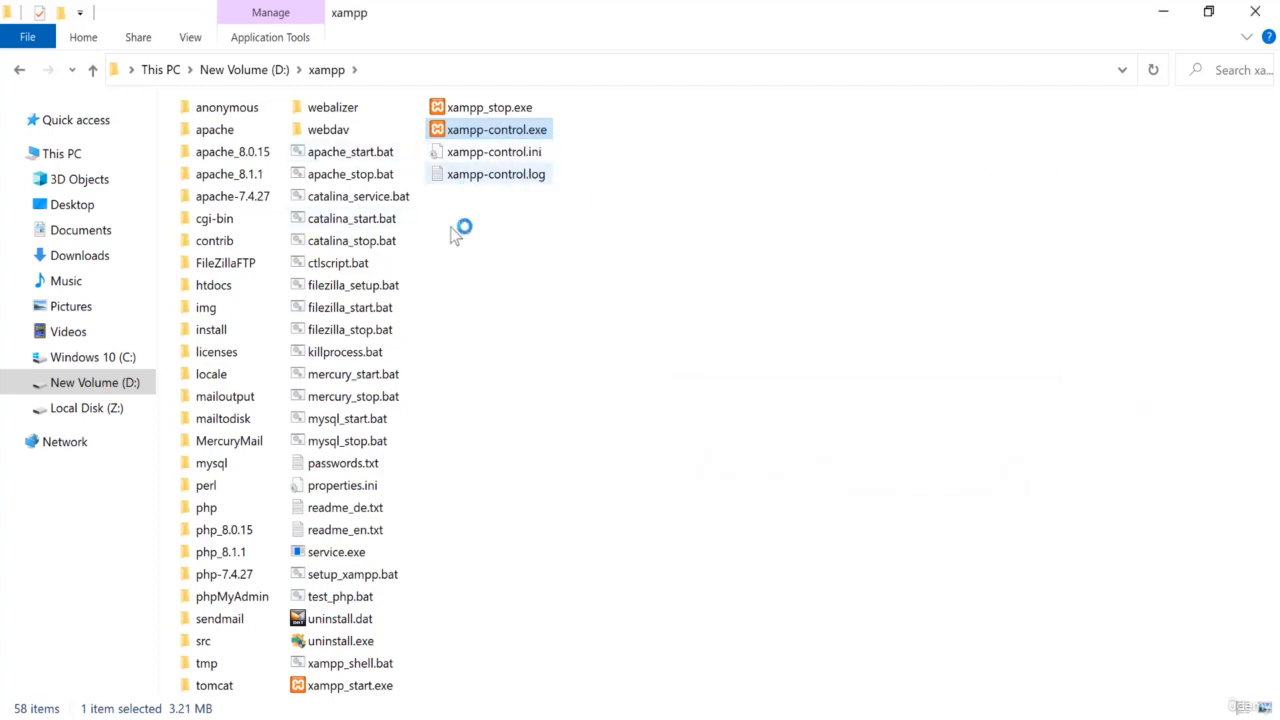
# - Switch to Chrome, reload localhost/a.php and highlight its output text to check it
pyautogui.click(600, 609)
pyautogui.hotkey('alt', 'Tab')
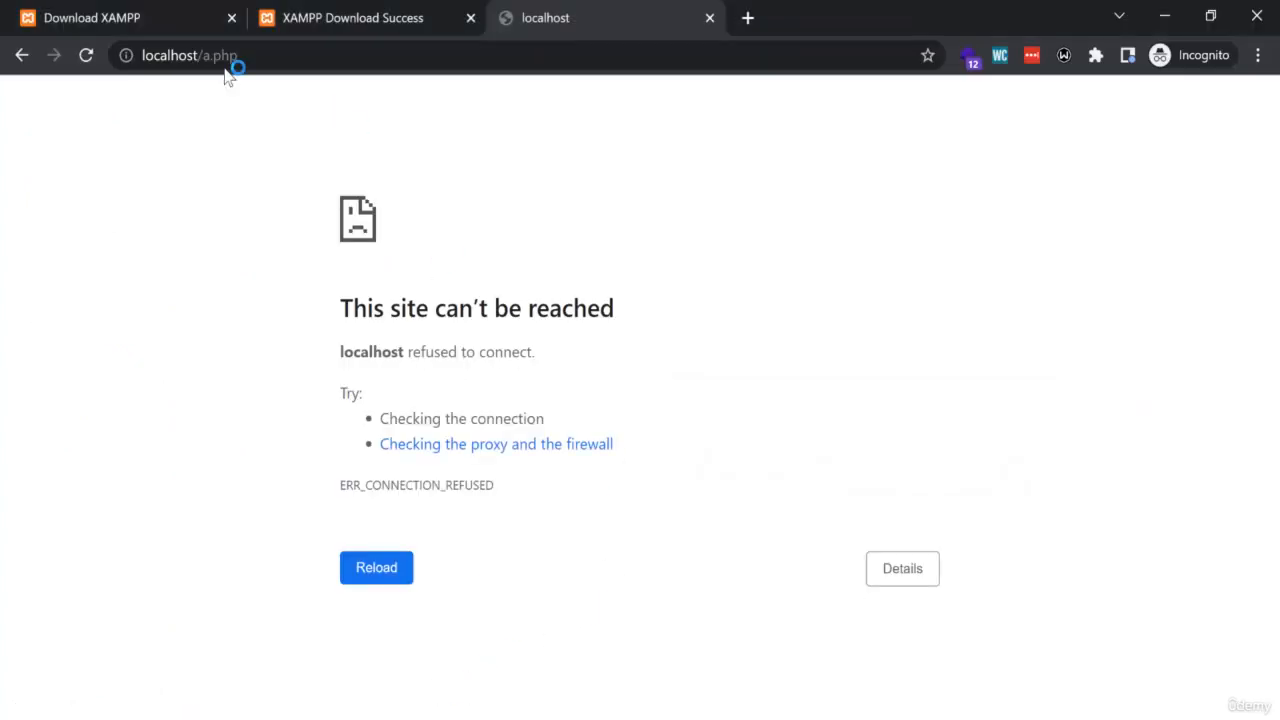
pyautogui.click(86, 56)
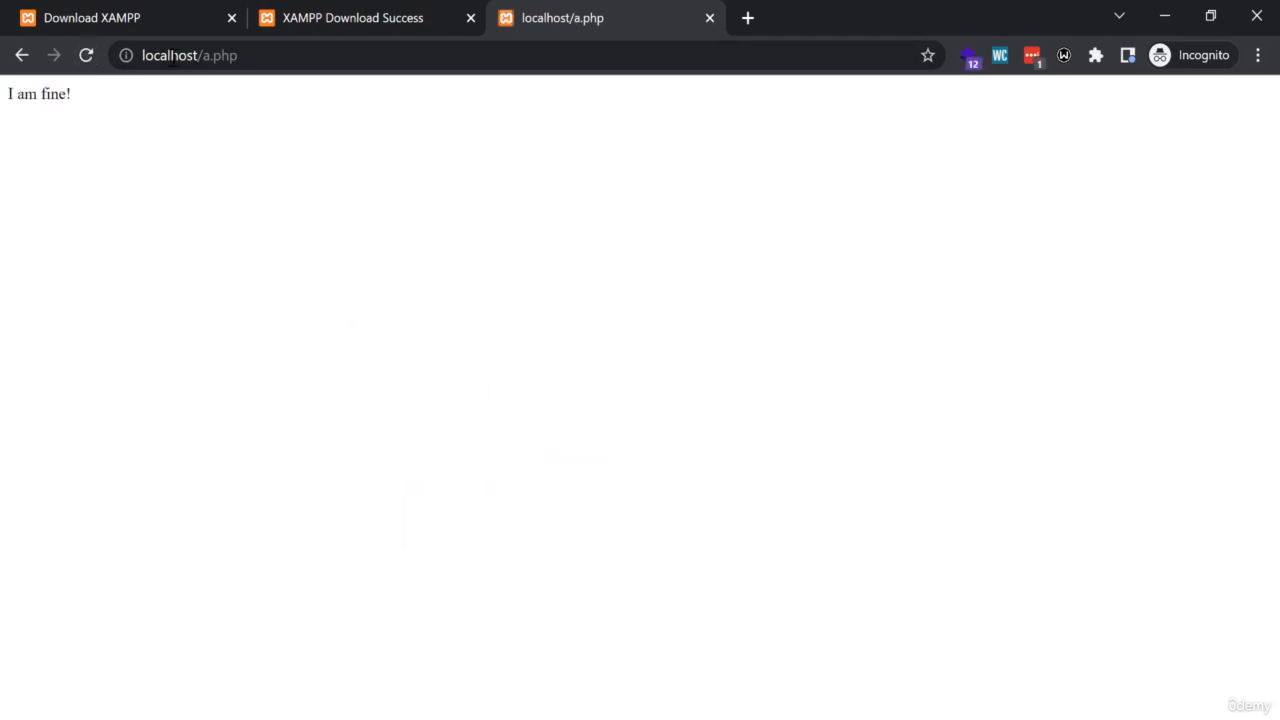
pyautogui.moveTo(8, 95); pyautogui.dragTo(110, 100)
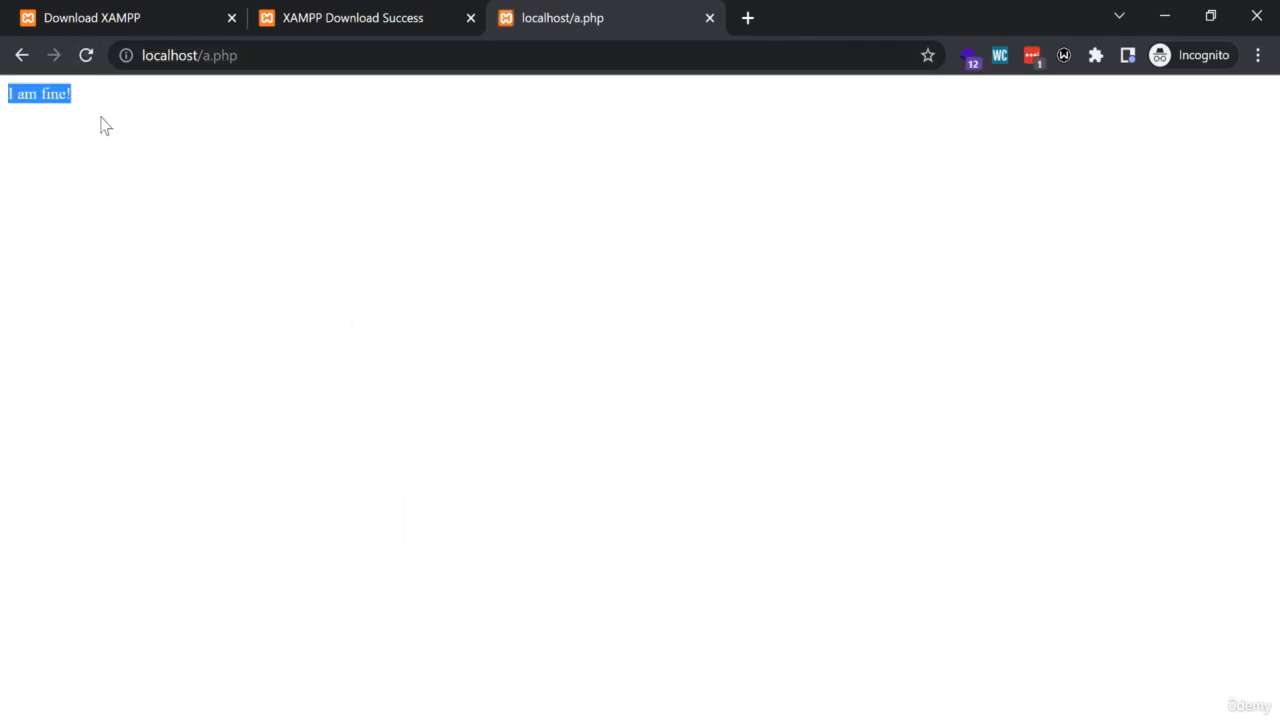
pyautogui.click(83, 131)
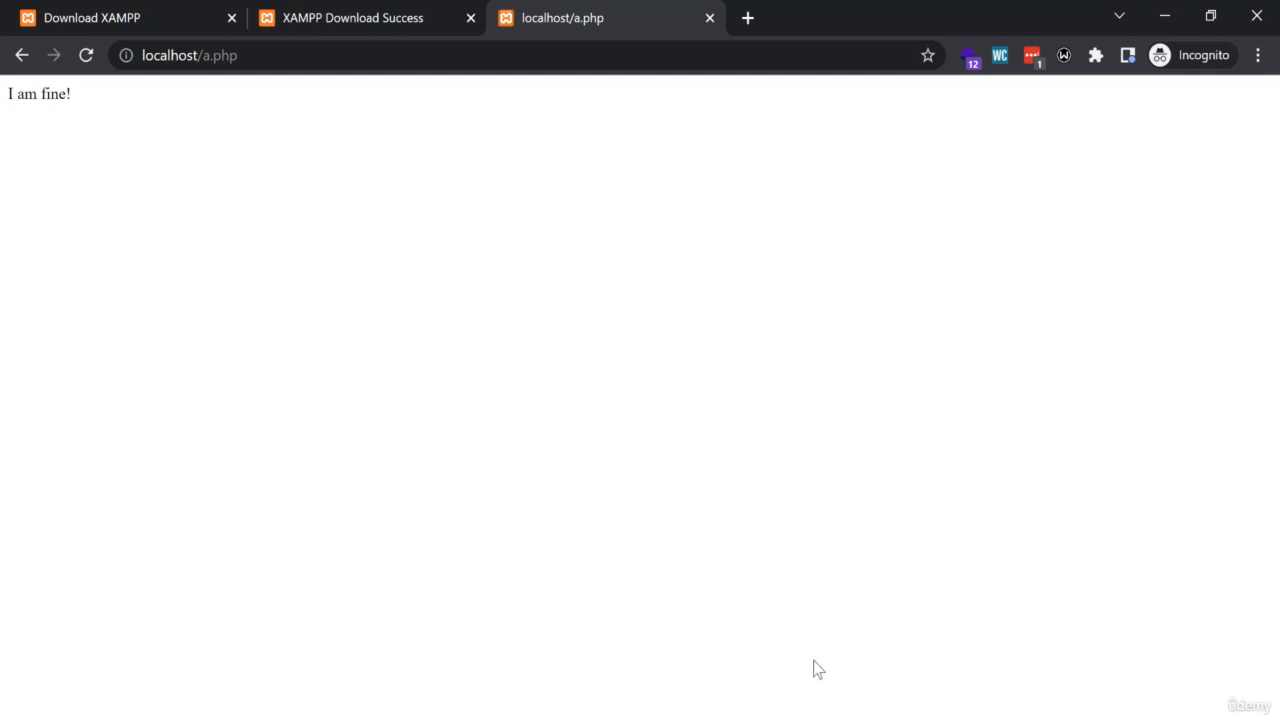
# - Stop the MySQL and Apache modules in the XAMPP Control Panel and reload localhost/a.php in Chrome
pyautogui.click(820, 718)
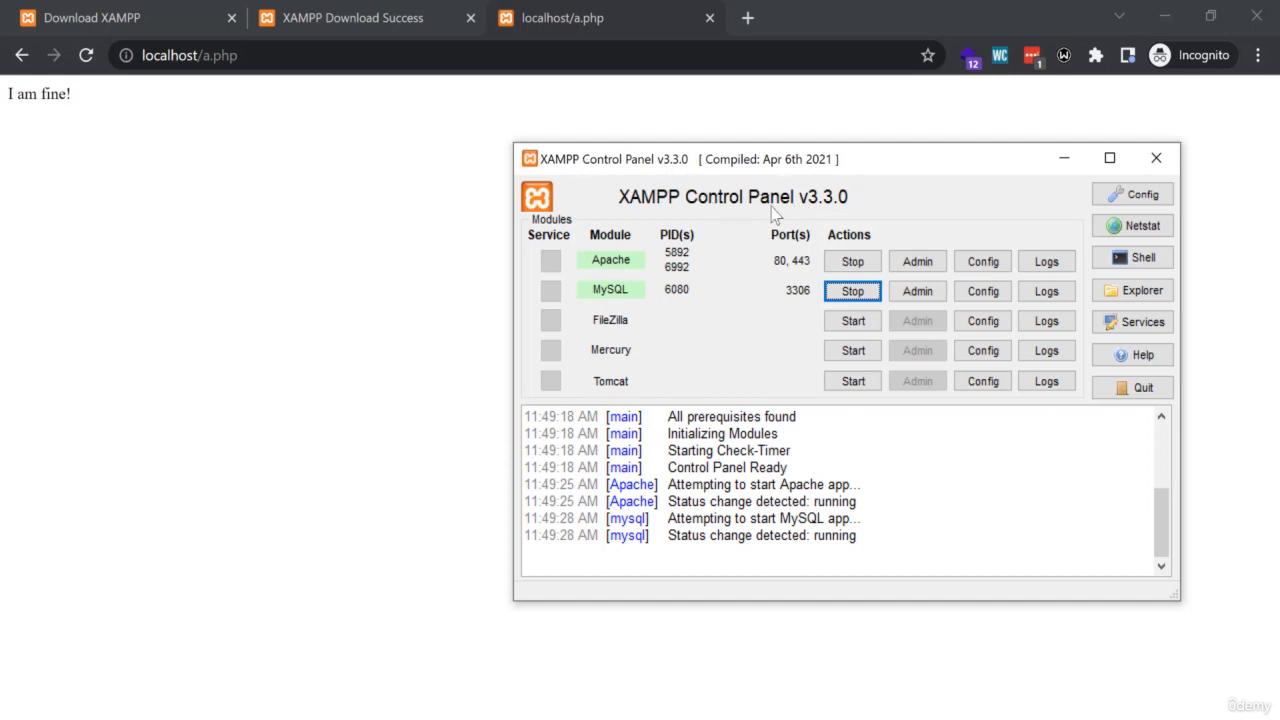
pyautogui.click(849, 293)
pyautogui.click(852, 263)
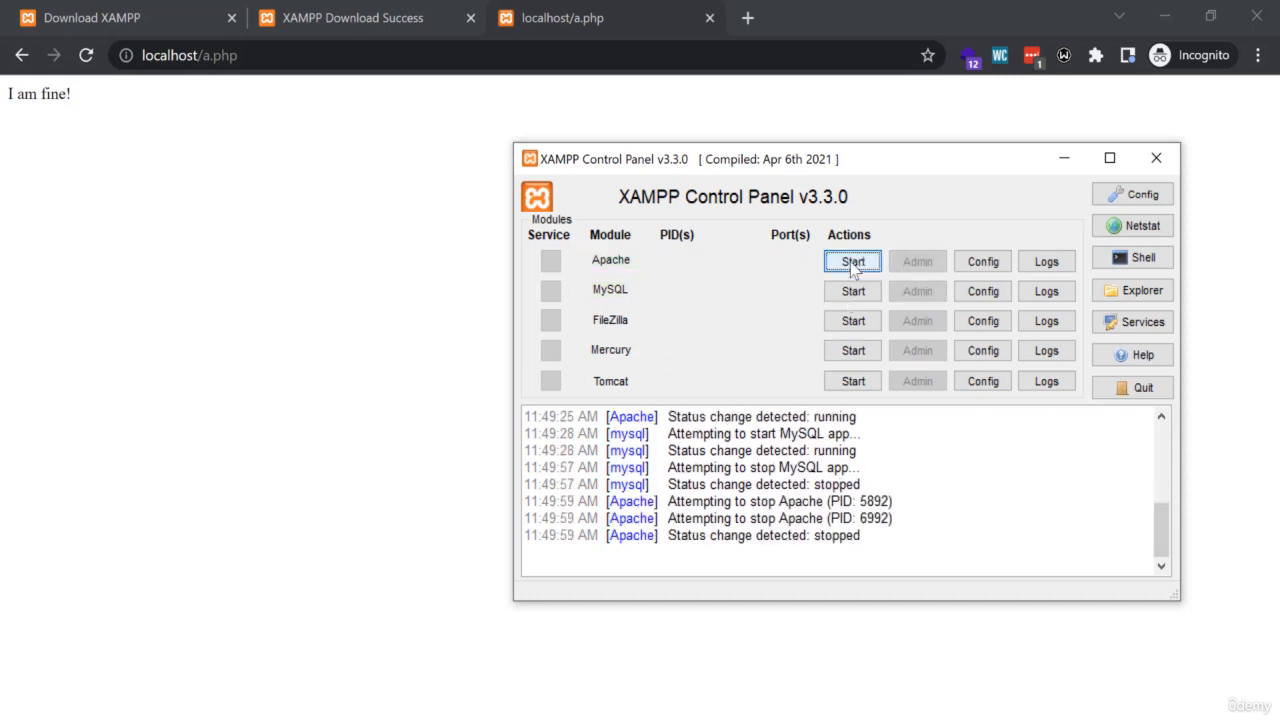
pyautogui.click(195, 228)
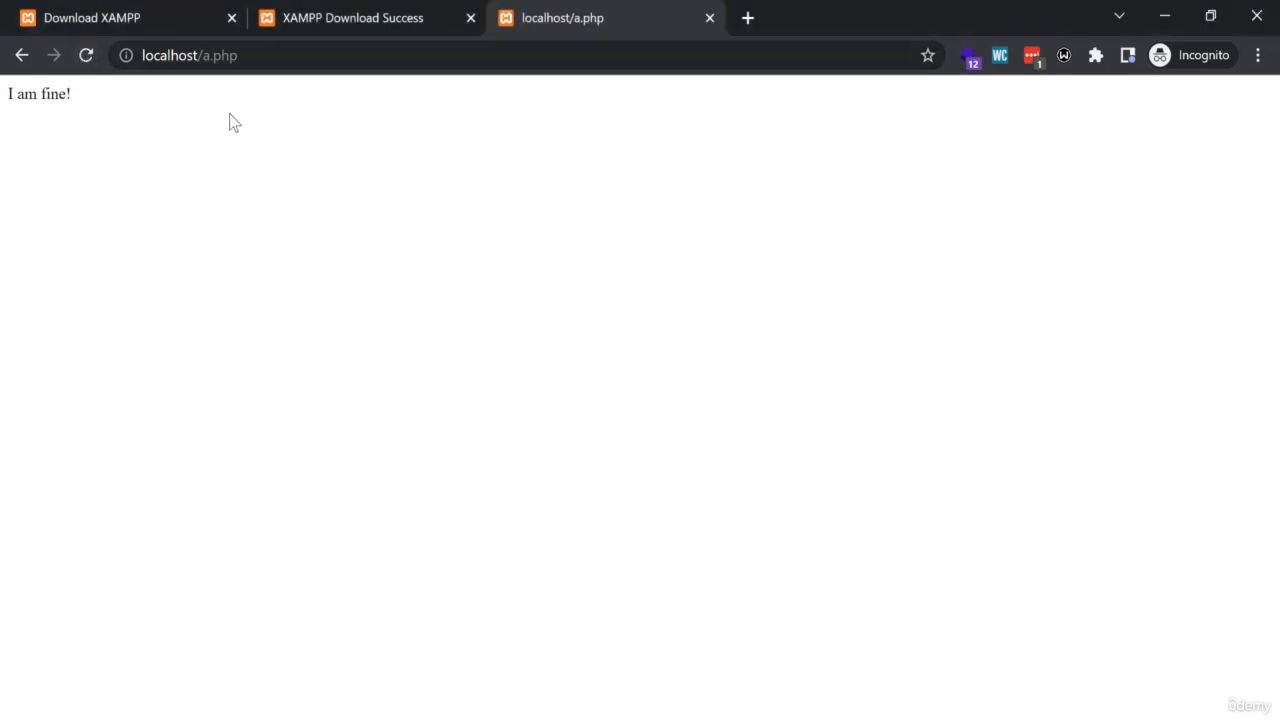
pyautogui.click(86, 57)
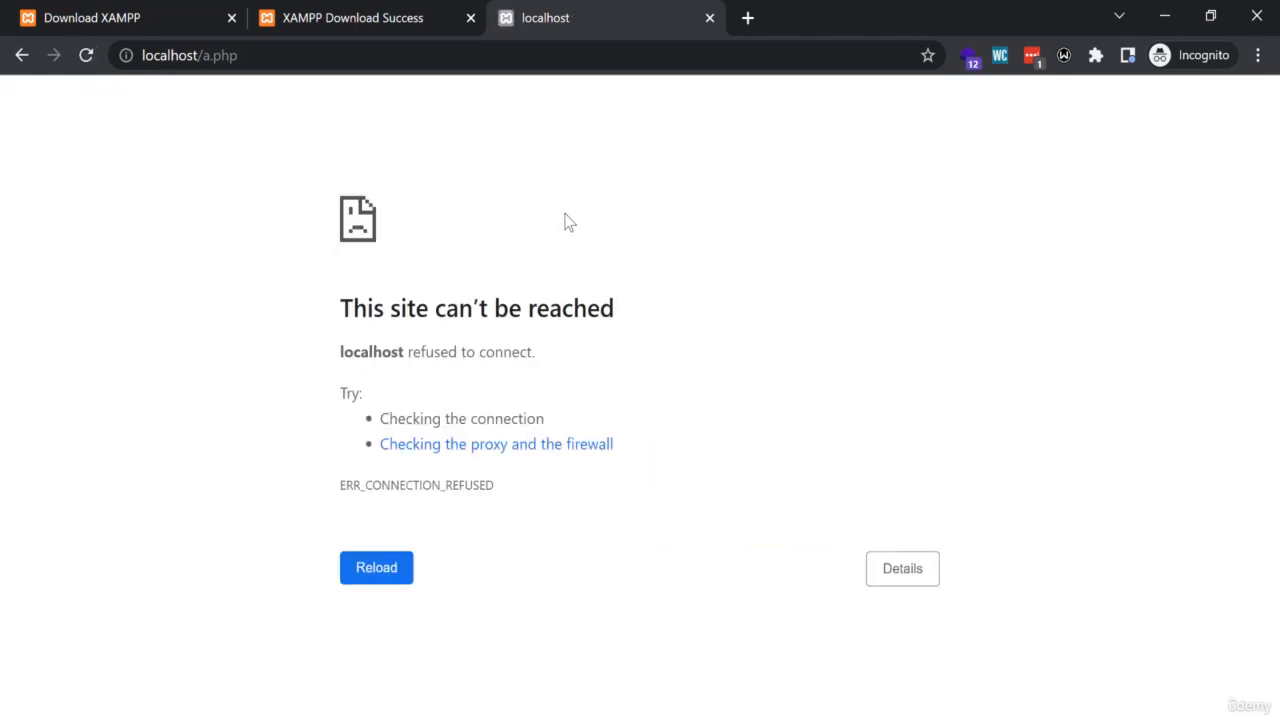
# - Replace a.php in the Chrome address with phpmyadmin and load localhost/phpmyadmin
pyautogui.click(238, 718)
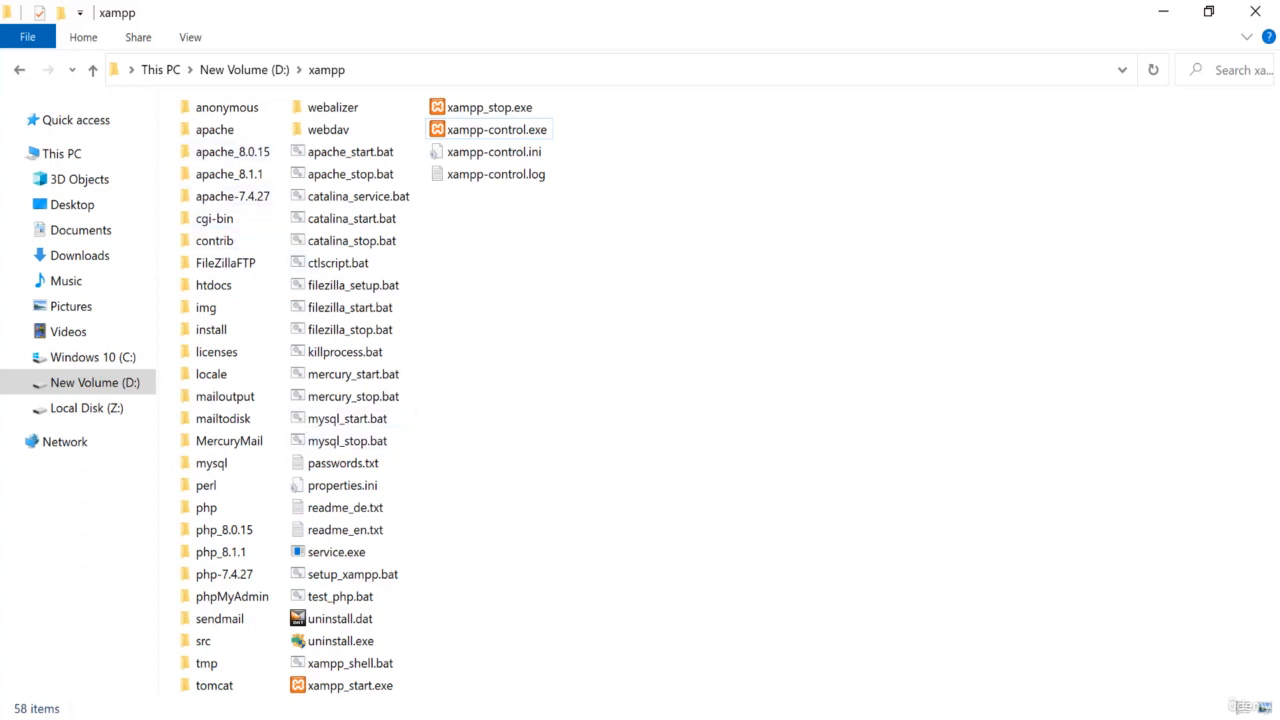
pyautogui.click(640, 718)
pyautogui.press('F5')
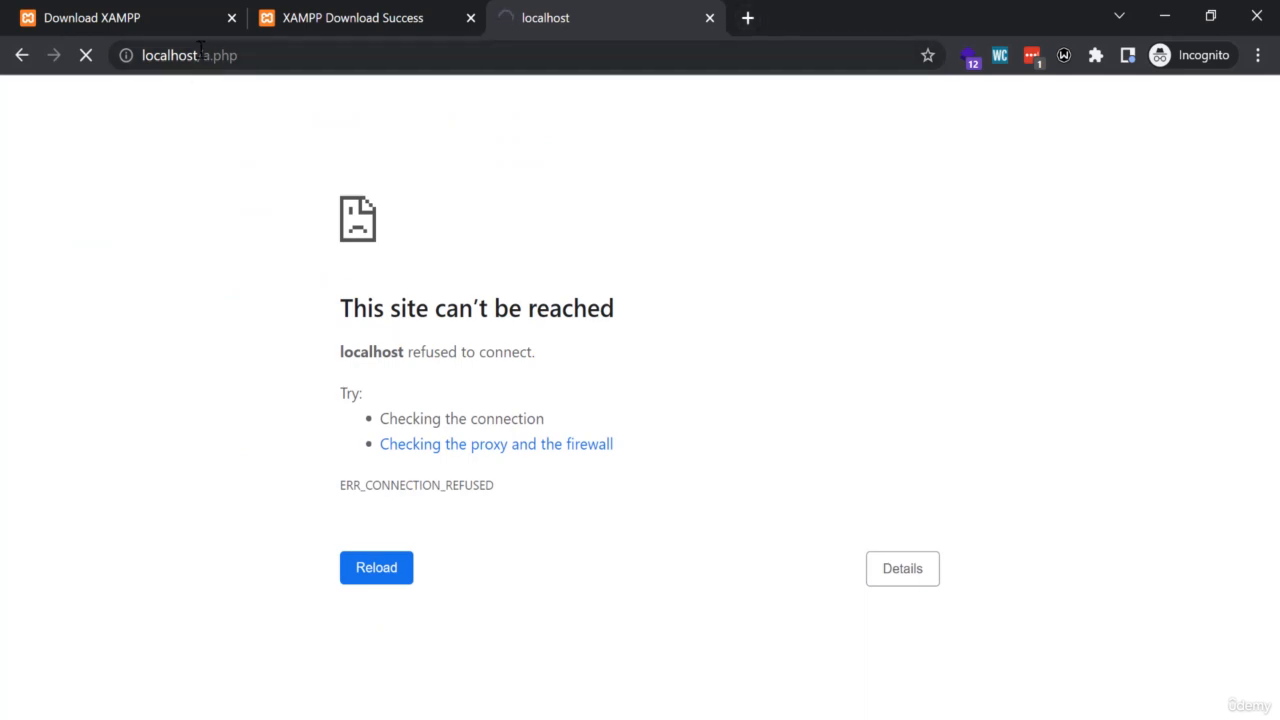
pyautogui.moveTo(202, 56); pyautogui.dragTo(287, 56)
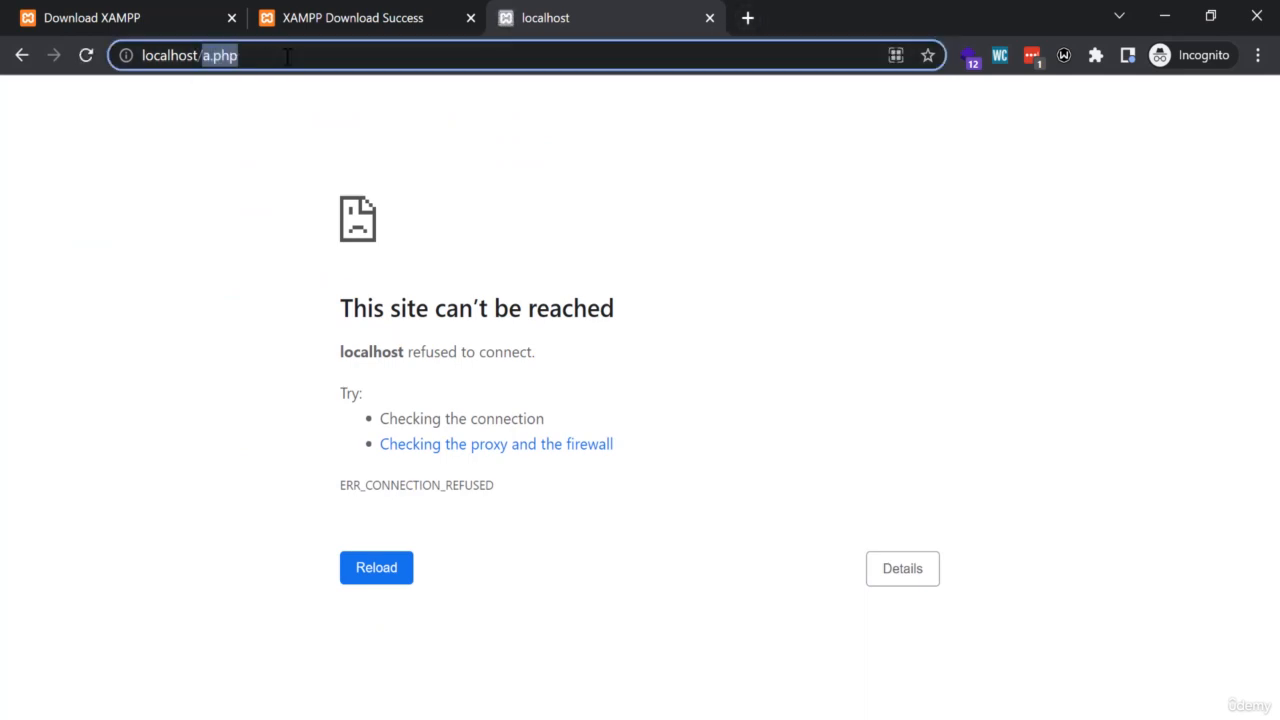
pyautogui.write('phpn')
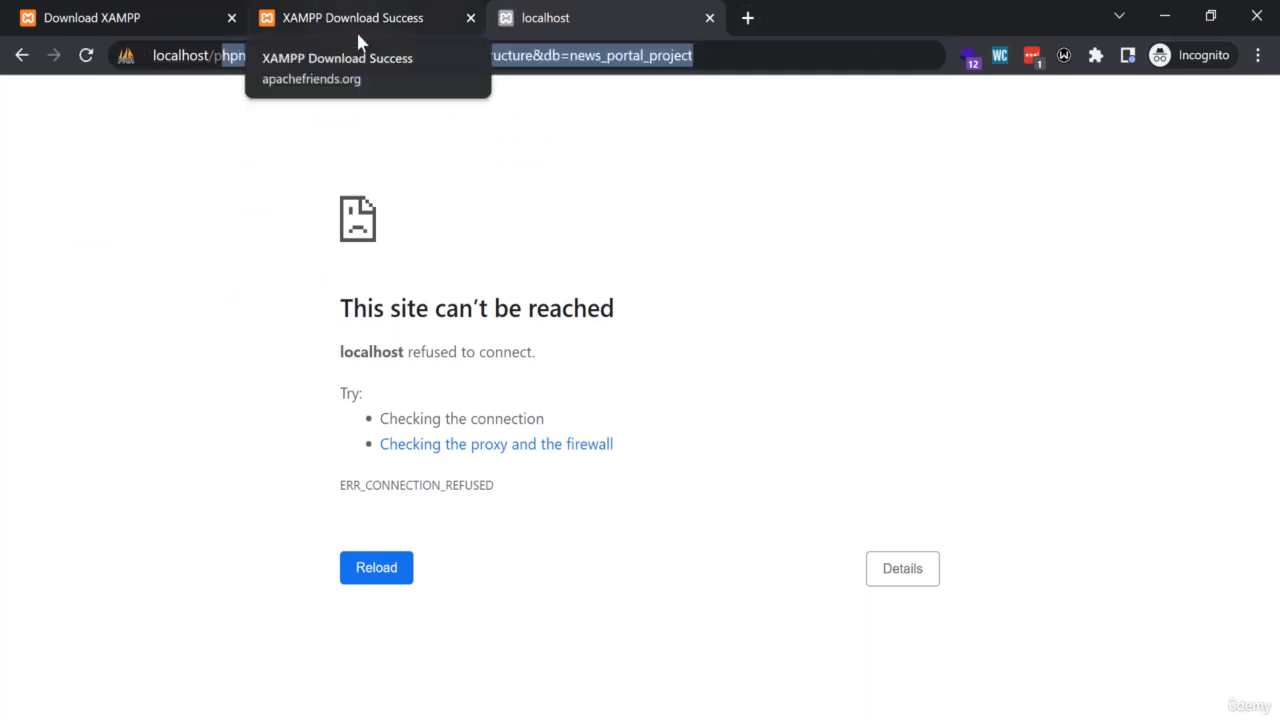
pyautogui.press('BackSpace')
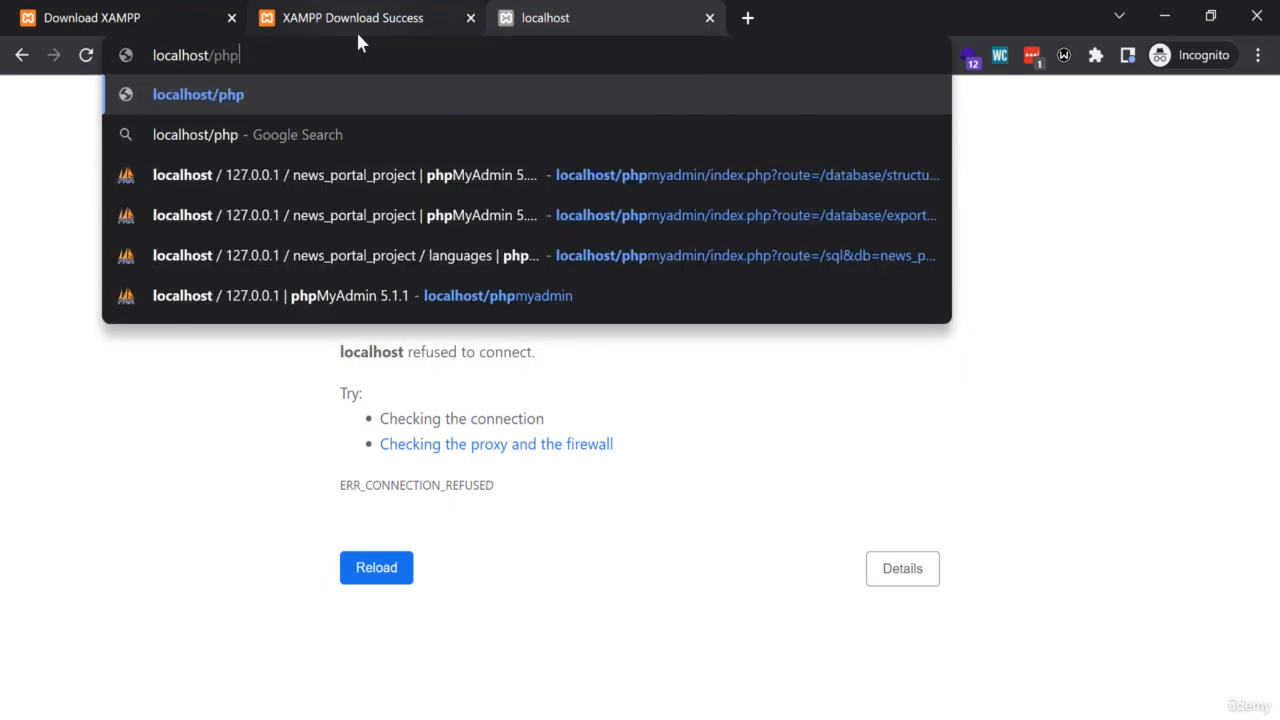
pyautogui.write('myadmin')
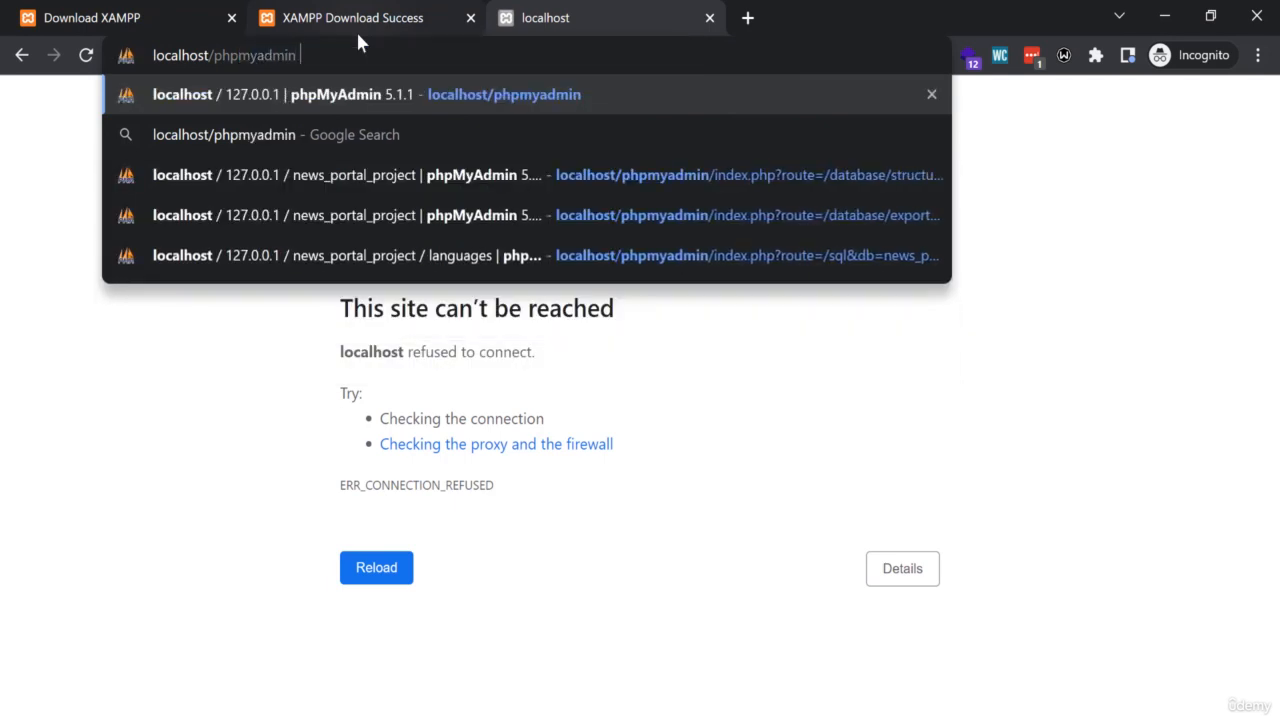
pyautogui.press('Return')
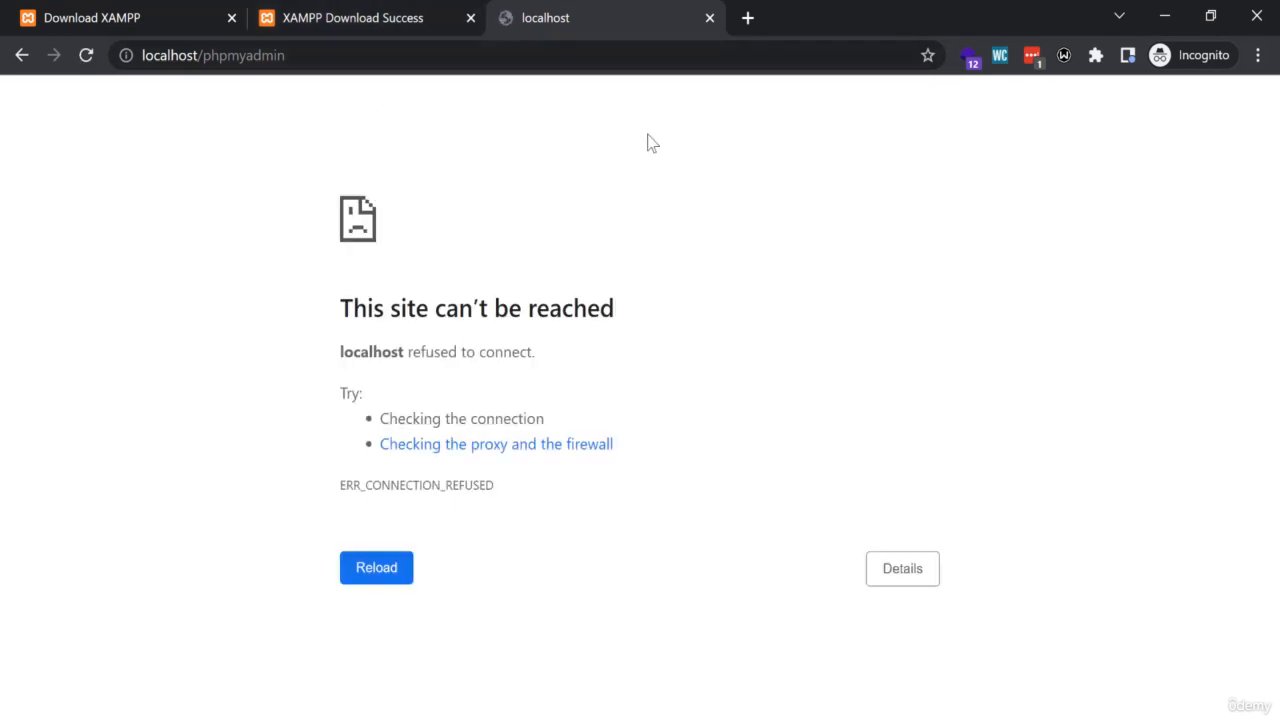
# - Start Apache and MySQL again in the XAMPP Control Panel and return to the localhost/phpmyadmin page in Chrome
pyautogui.hotkey('alt', 'Tab')
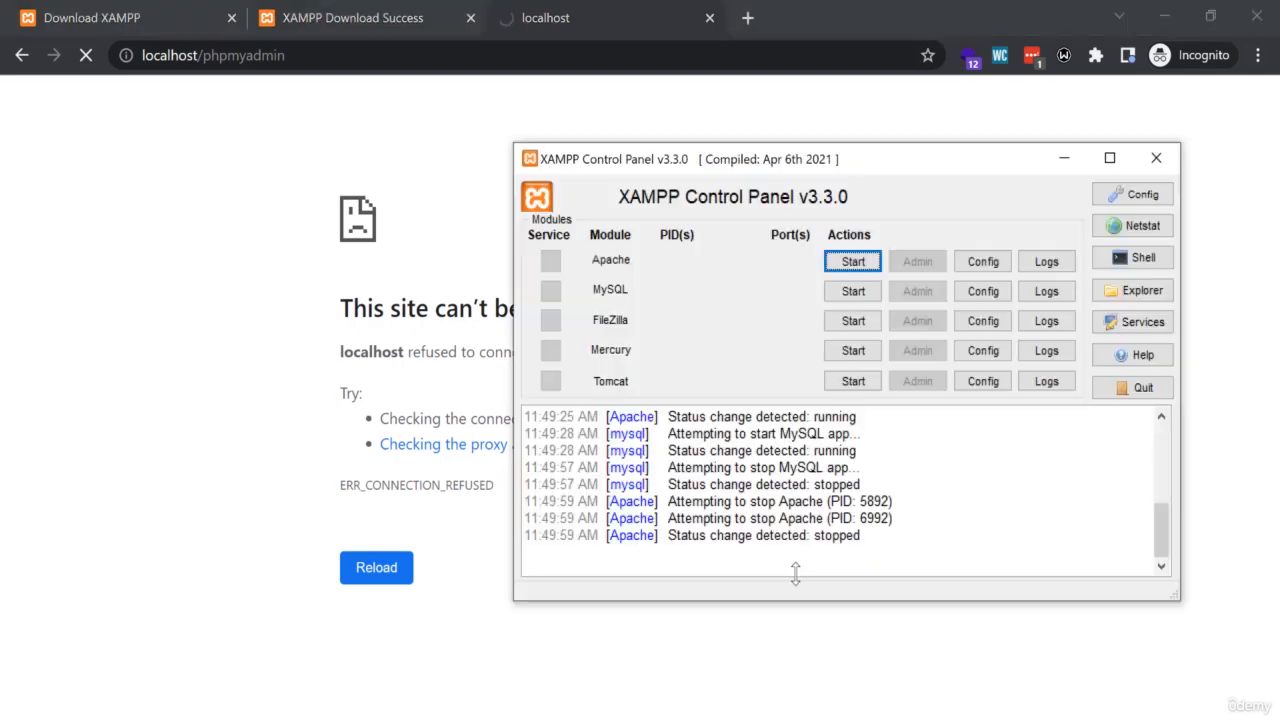
pyautogui.click(850, 262)
pyautogui.click(850, 291)
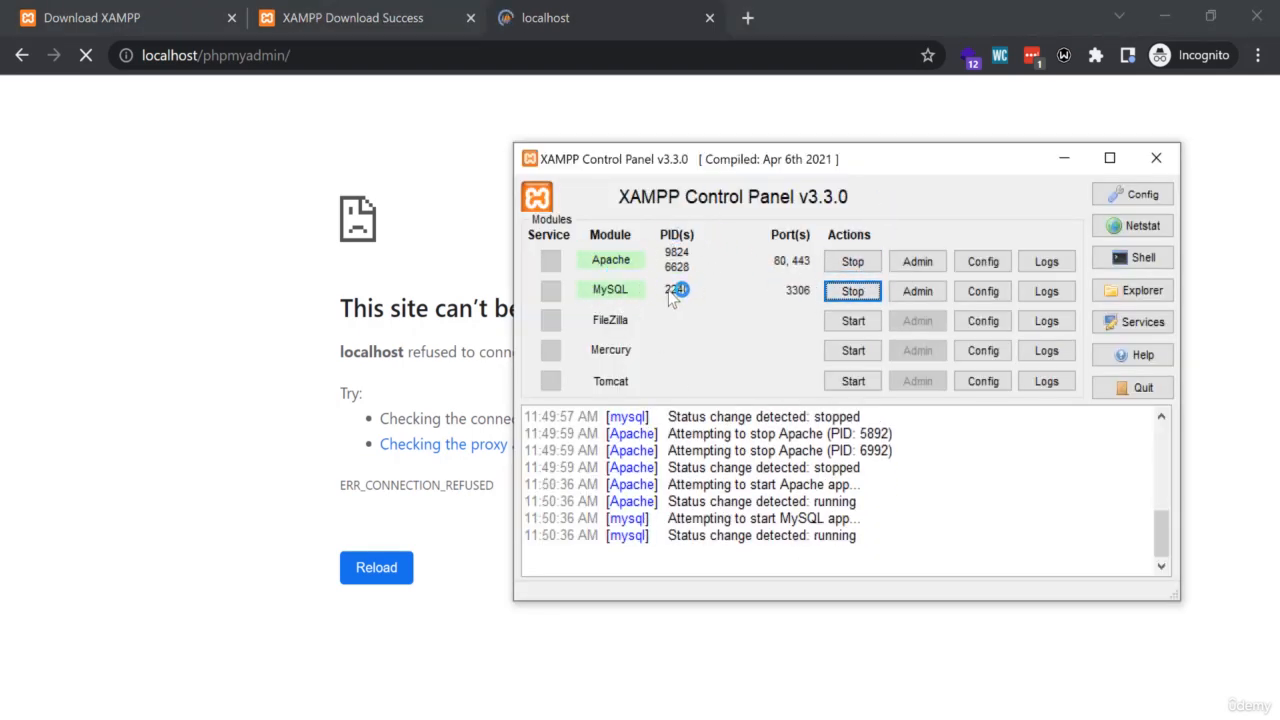
pyautogui.click(622, 6)
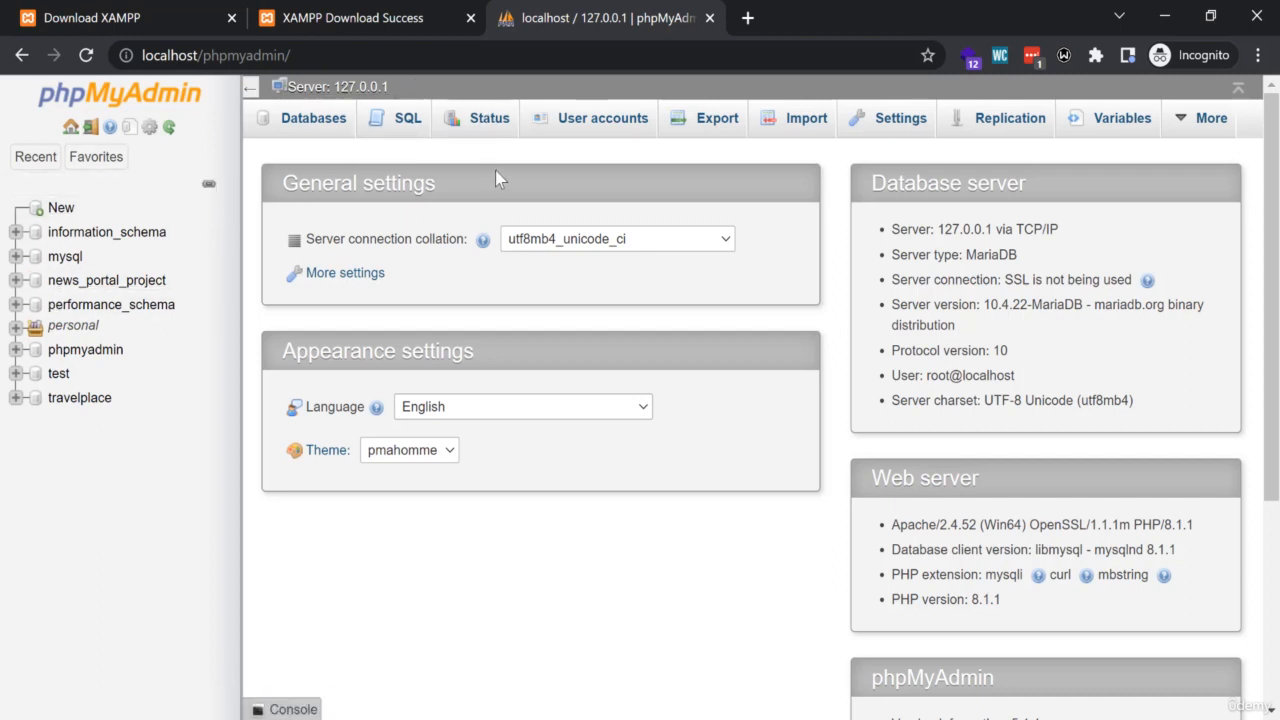
# - View phpMyAdmin's Databases page with its database creation form, and return to the server's main page
pyautogui.click(311, 130)
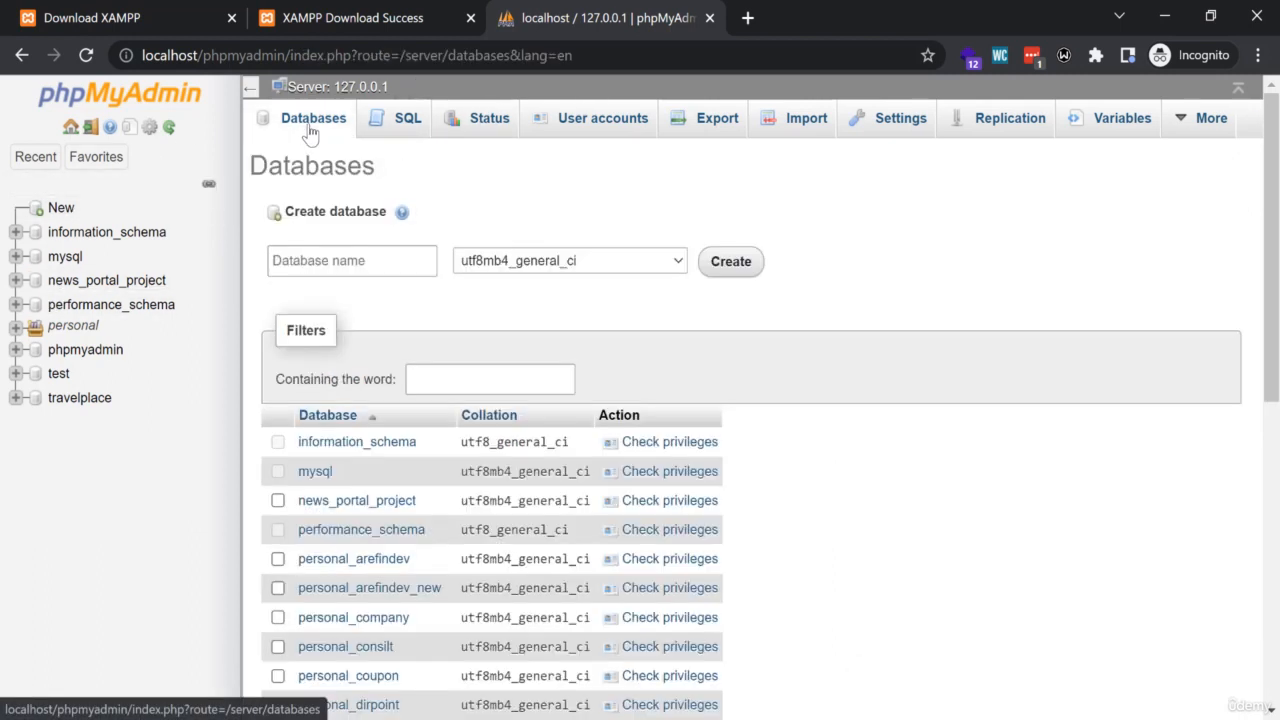
pyautogui.click(331, 258)
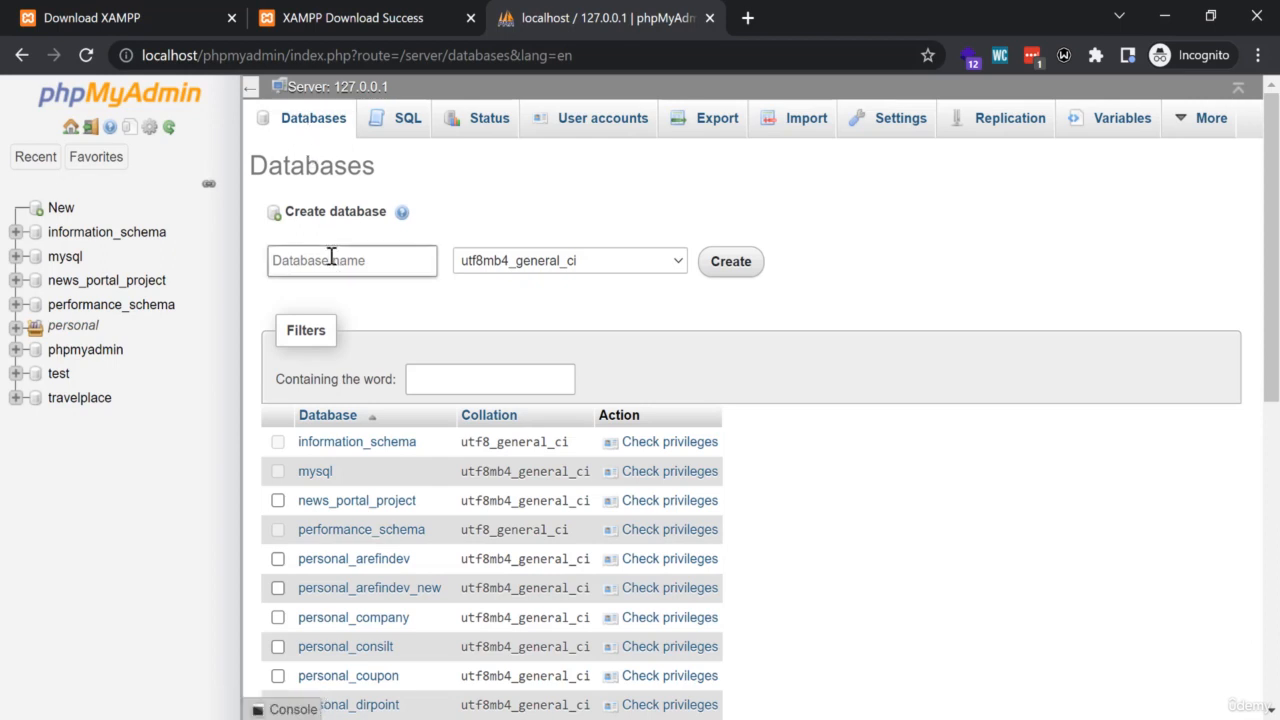
pyautogui.click(357, 88)
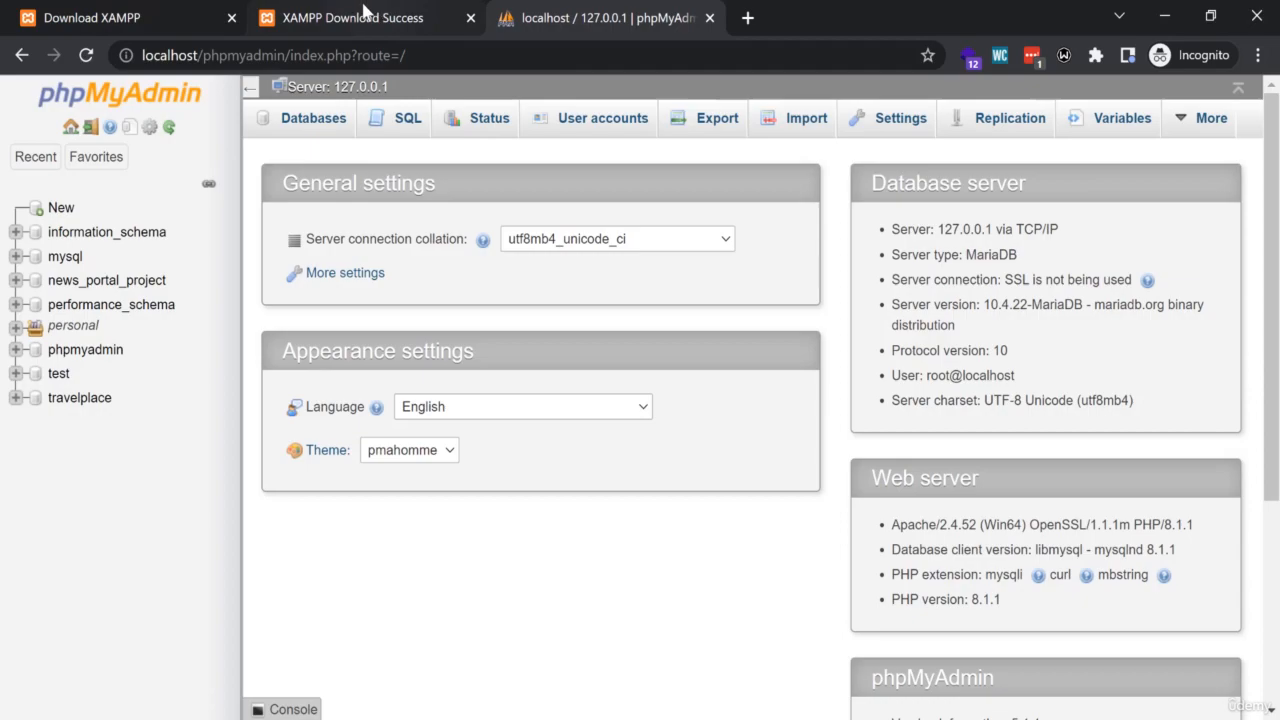